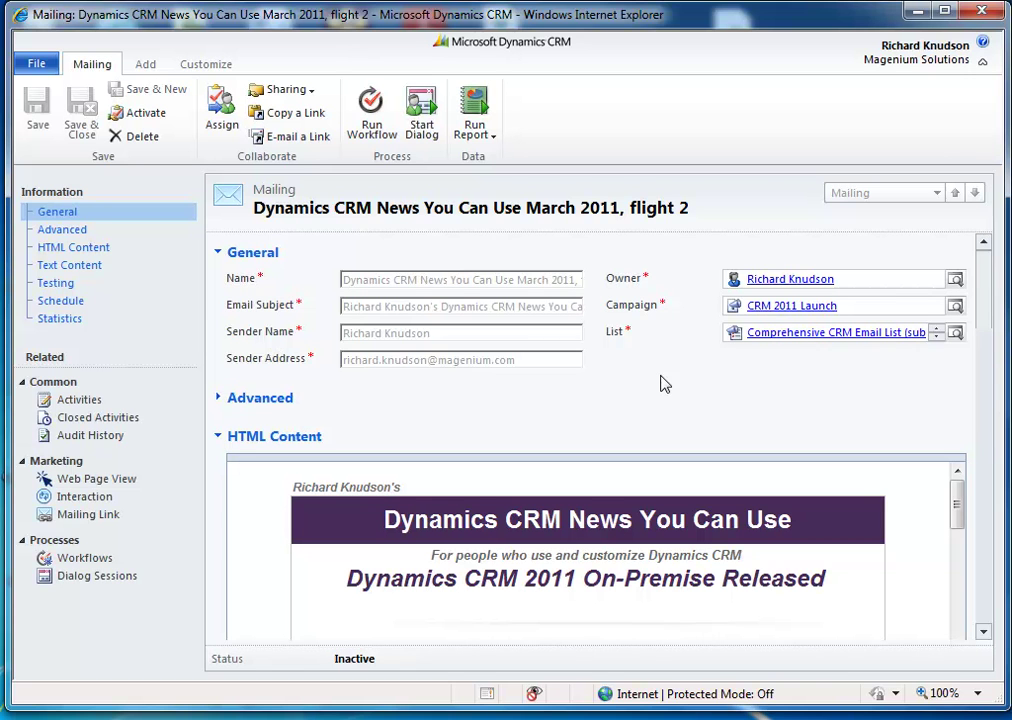
Look through the mailing's HTML content and view its delivery statistics
{"action": "scroll", "coordinate": [990, 320], "scroll_direction": "down", "scroll_amount": 1}
{"action": "scroll", "coordinate": [990, 320], "scroll_direction": "down", "scroll_amount": 3}
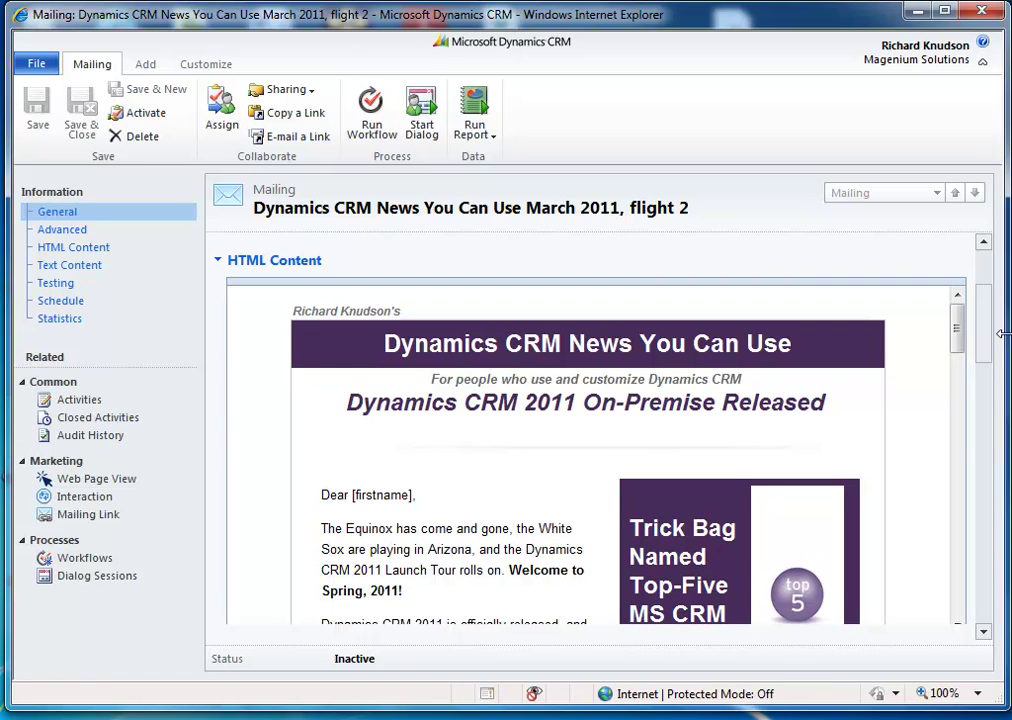
{"action": "scroll", "coordinate": [988, 350], "scroll_direction": "down", "scroll_amount": 1}
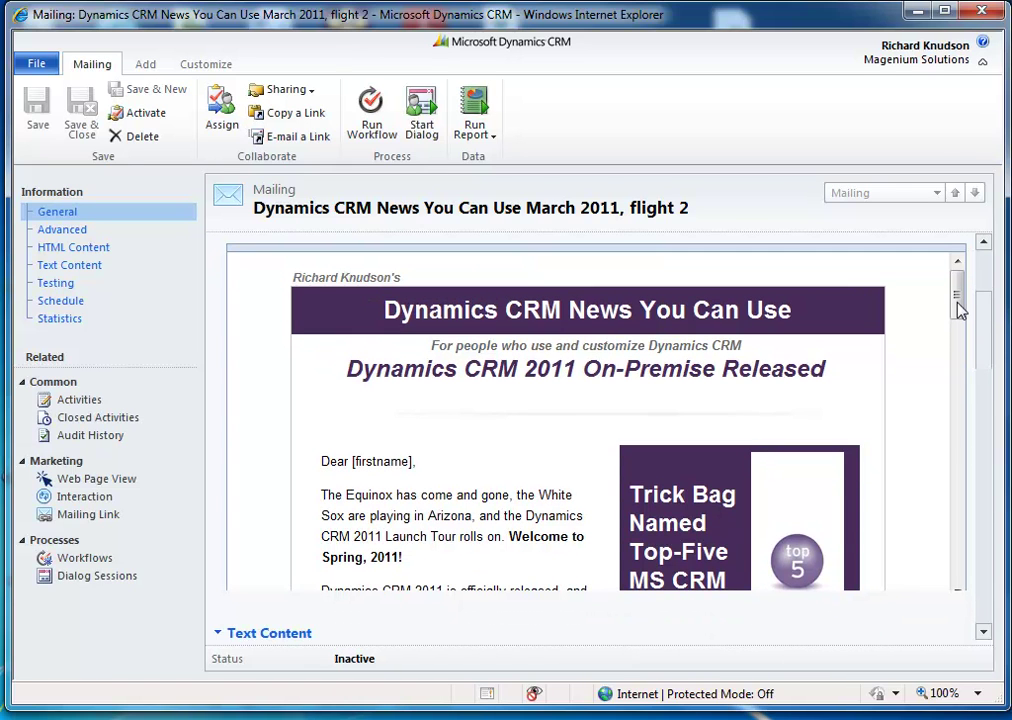
{"action": "left_click_drag", "start_coordinate": [957, 310], "coordinate": [965, 263]}
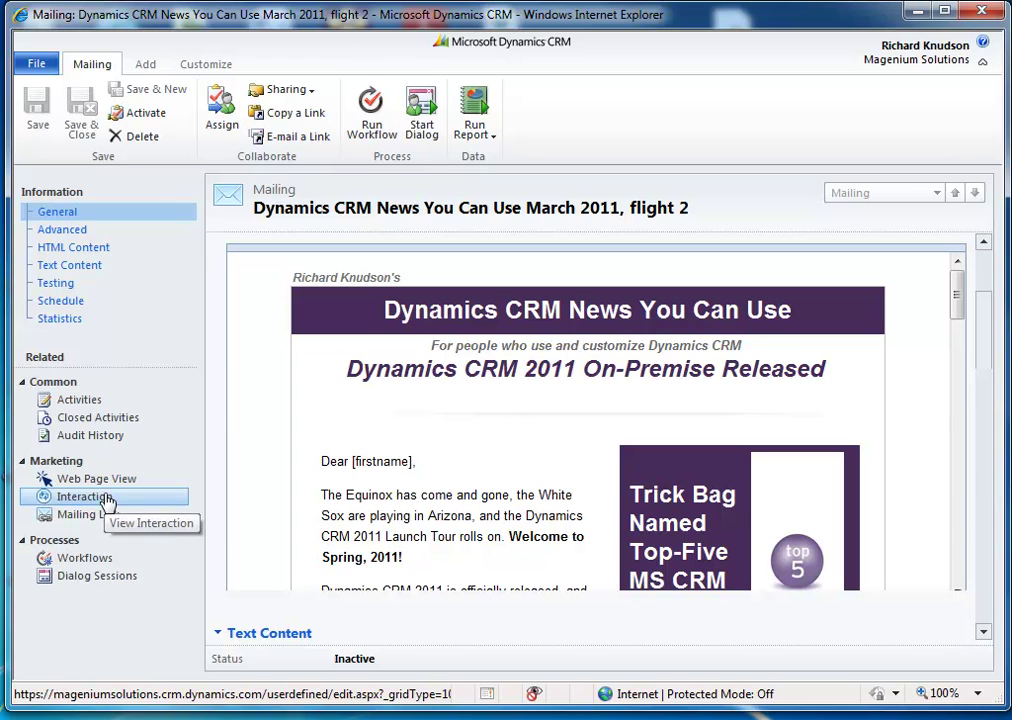
{"action": "left_click", "coordinate": [87, 320]}
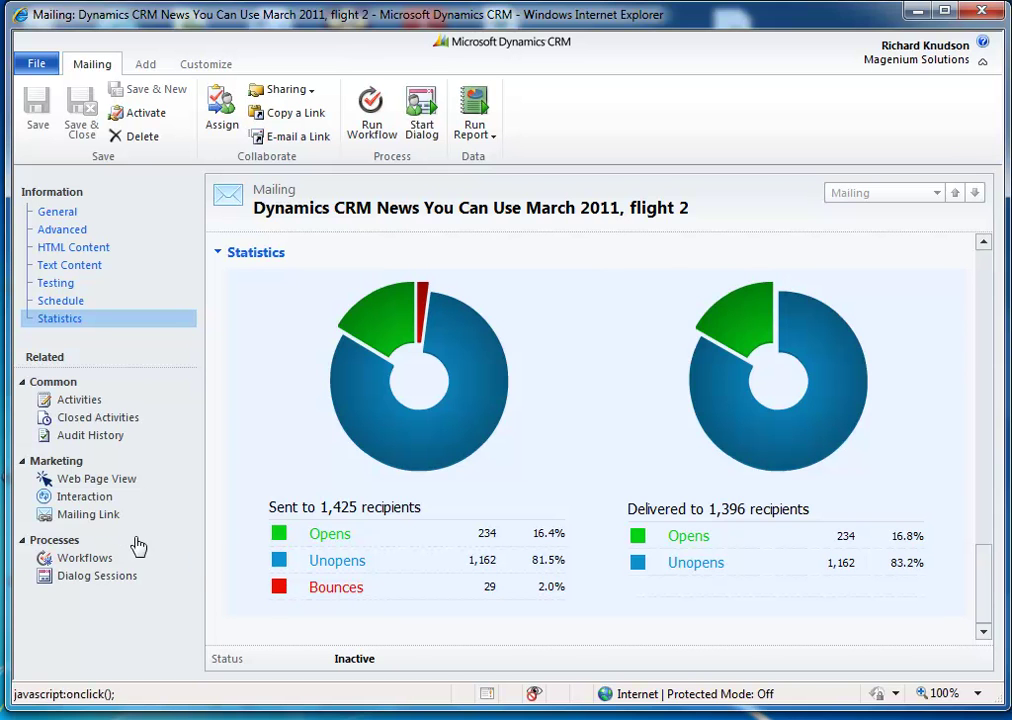
Browse the mailing's related interactions and open a click interaction for the dynamics-crm-essentials page
{"action": "left_click", "coordinate": [96, 502]}
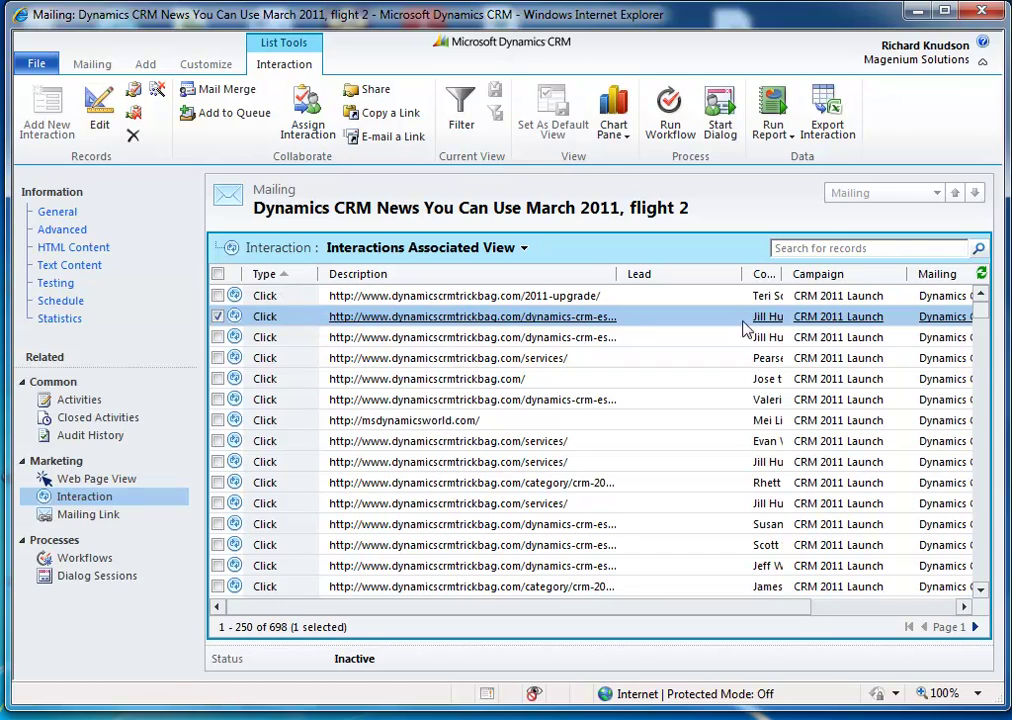
{"action": "mouse_move", "coordinate": [978, 314]}
{"action": "left_mouse_down"}
{"action": "mouse_move", "coordinate": [980, 472]}
{"action": "mouse_move", "coordinate": [978, 293]}
{"action": "left_mouse_up"}
{"action": "left_click", "coordinate": [624, 302]}
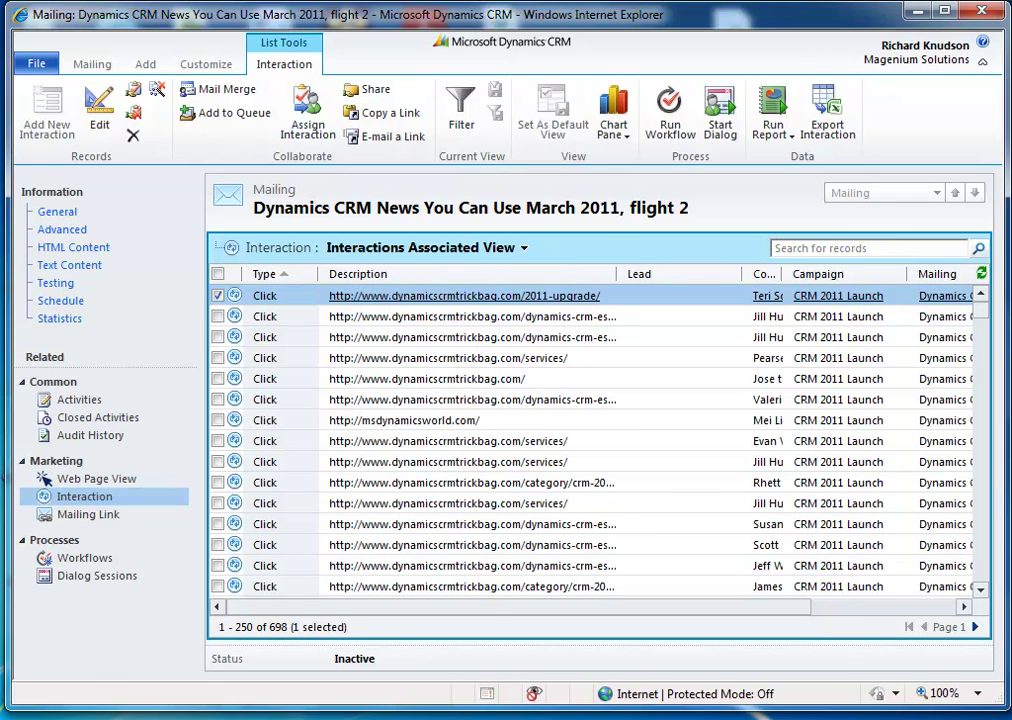
{"action": "scroll", "coordinate": [698, 472], "scroll_direction": "down", "scroll_amount": 15}
{"action": "left_click", "coordinate": [698, 470]}
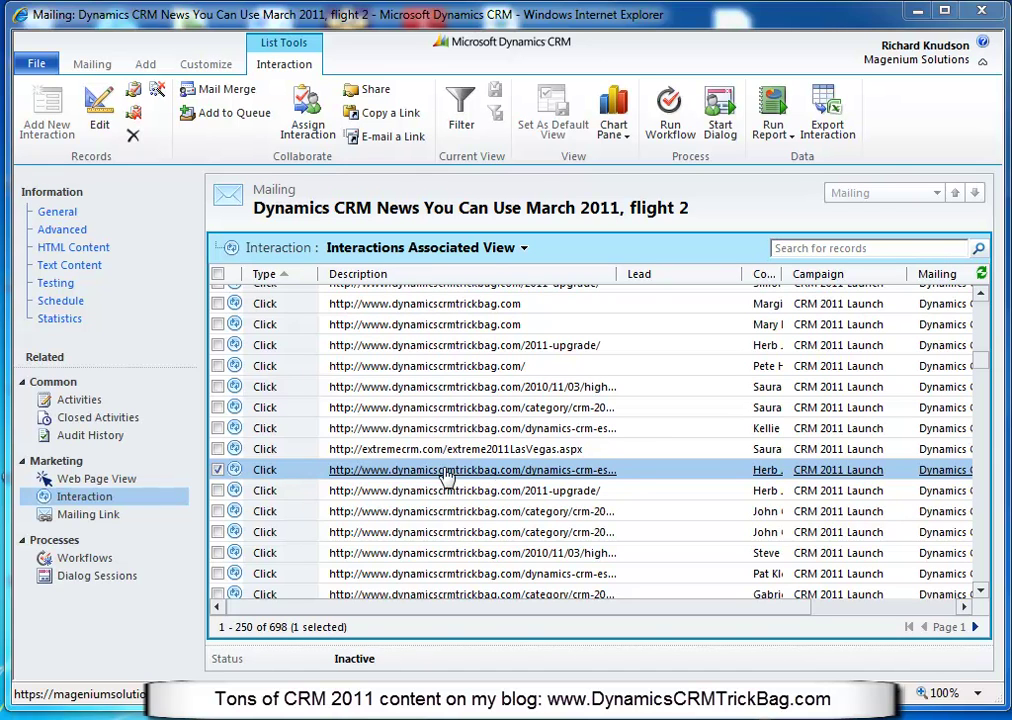
{"action": "double_click", "coordinate": [686, 481]}
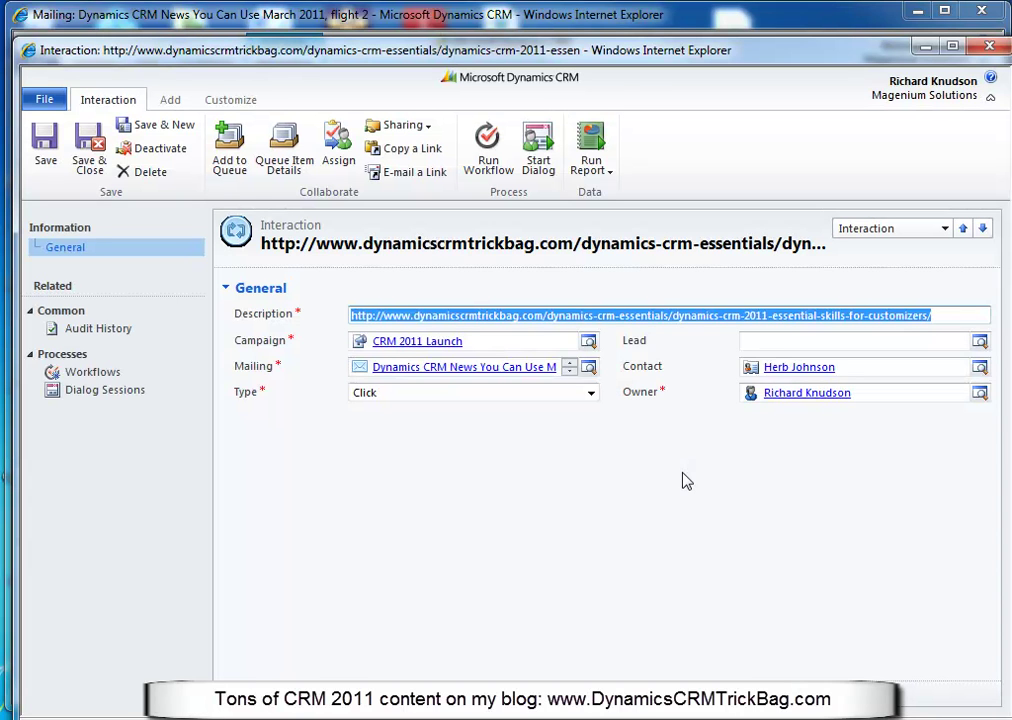
Examine the Queues option in the Interaction entity's Communication & Collaboration settings, and close the entity and interaction windows
{"action": "left_click", "coordinate": [231, 101]}
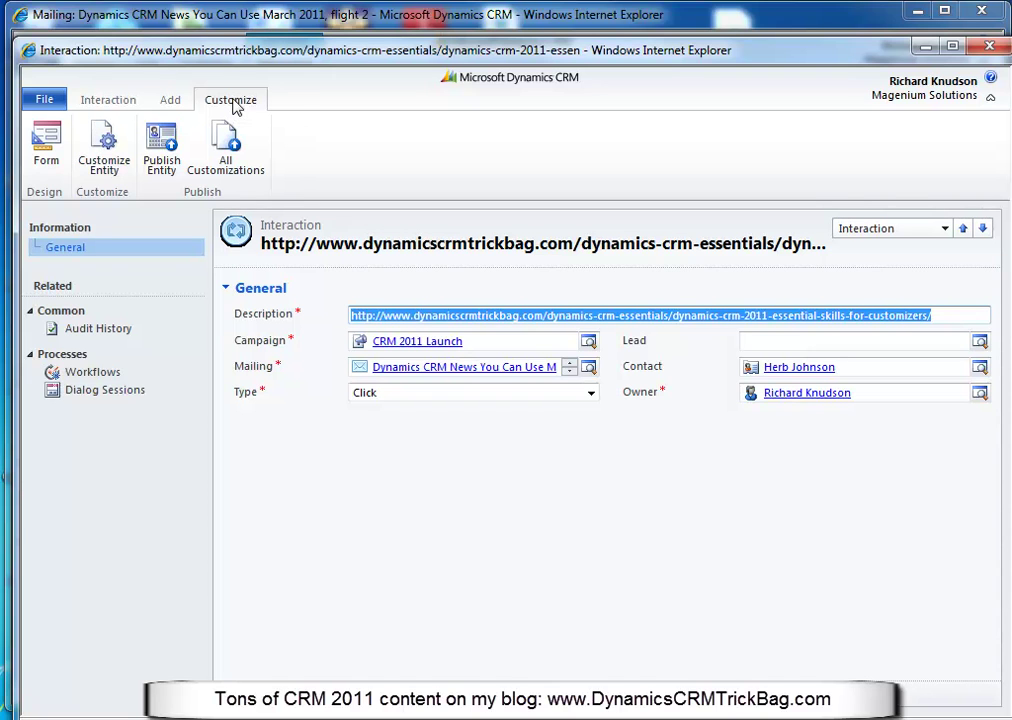
{"action": "left_click", "coordinate": [103, 145]}
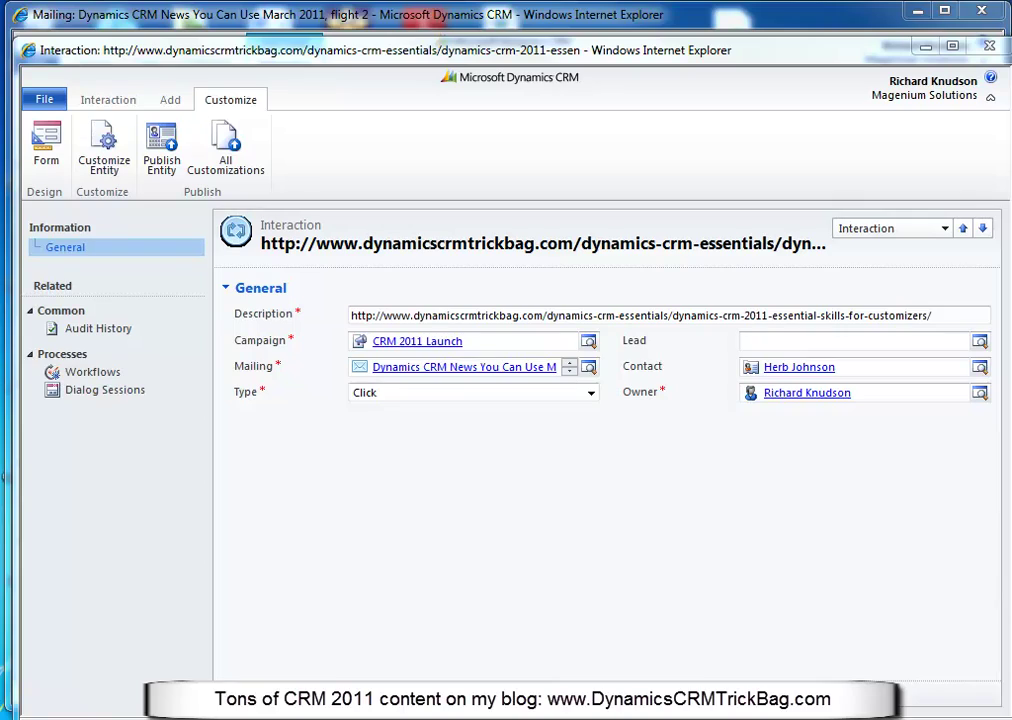
{"action": "left_click_drag", "start_coordinate": [1005, 187], "coordinate": [284, 38]}
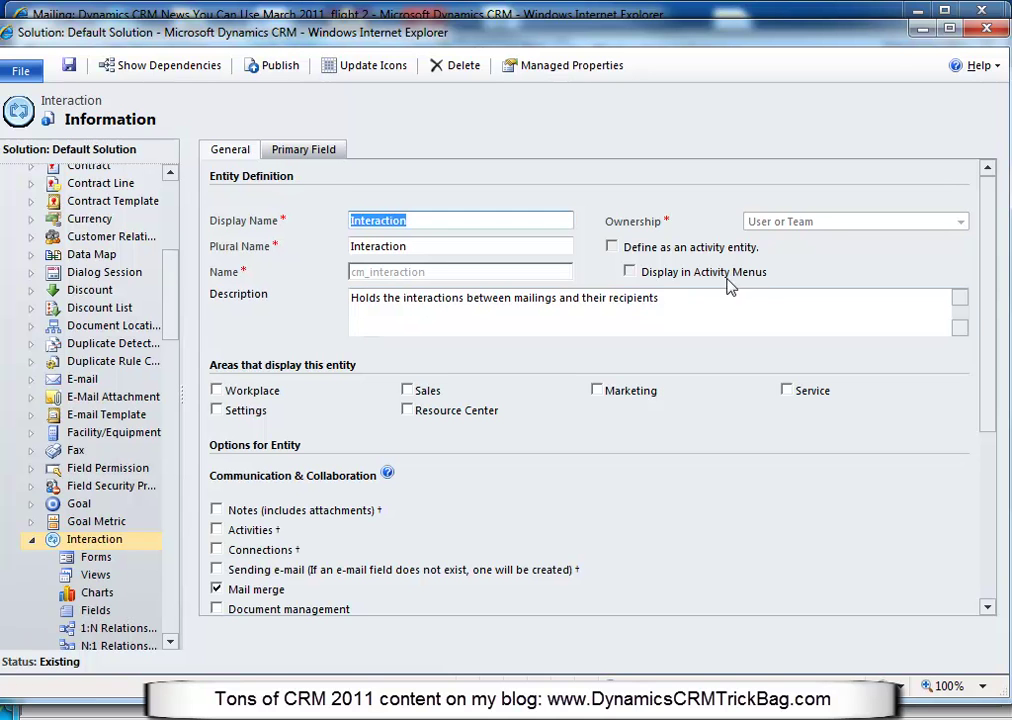
{"action": "left_click_drag", "start_coordinate": [987, 368], "coordinate": [964, 499]}
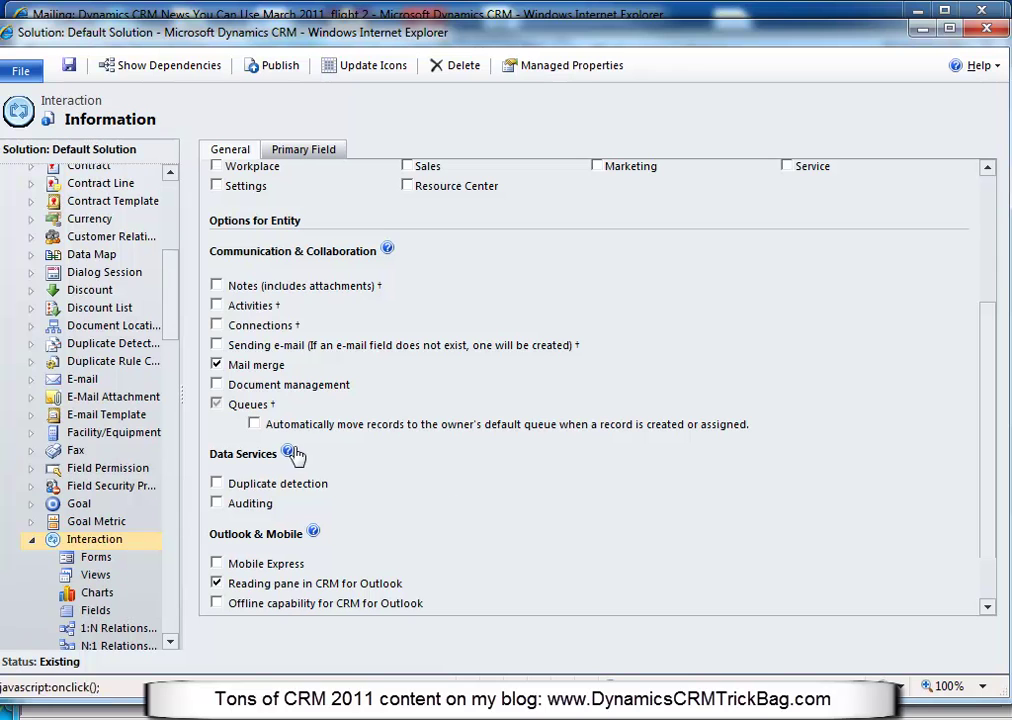
{"action": "left_click", "coordinate": [218, 405]}
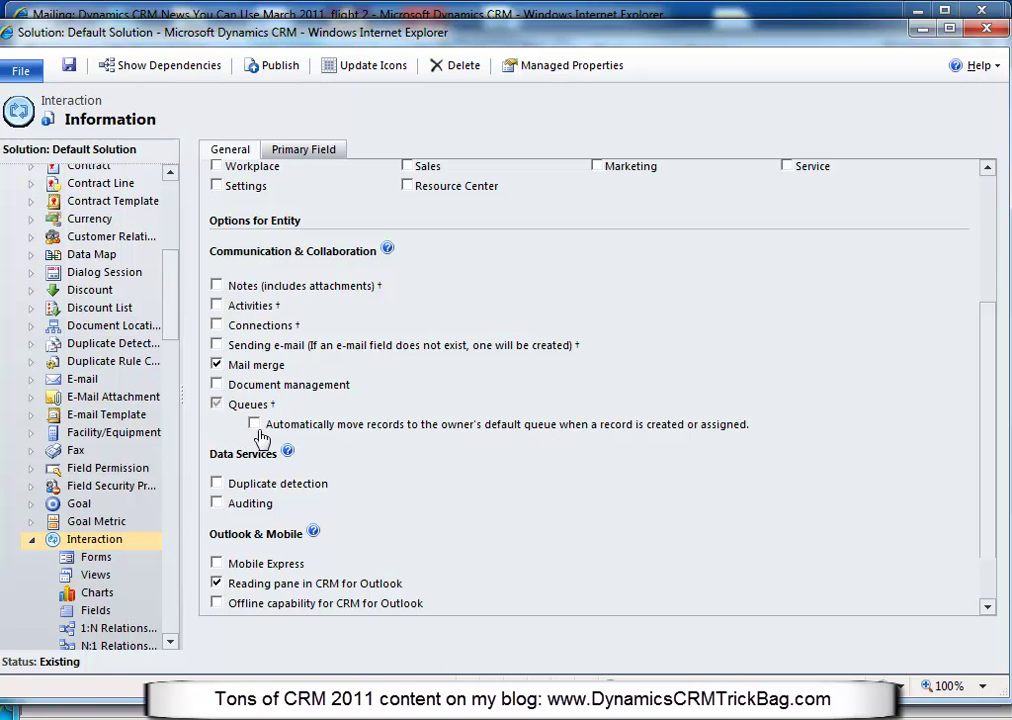
{"action": "left_click", "coordinate": [993, 33]}
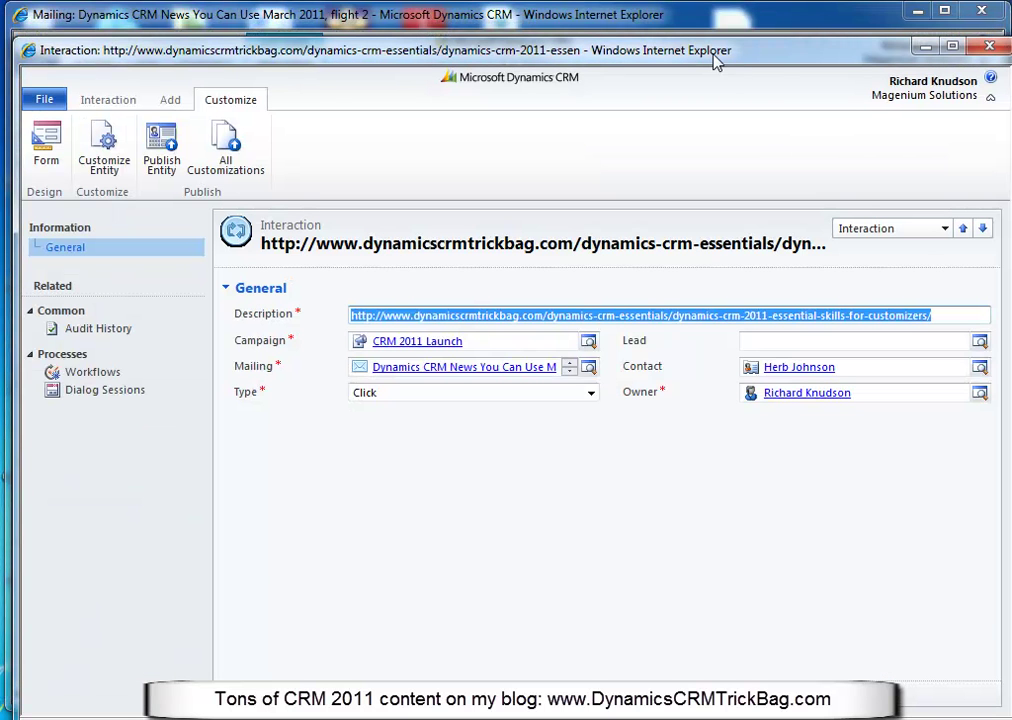
{"action": "left_click", "coordinate": [989, 49]}
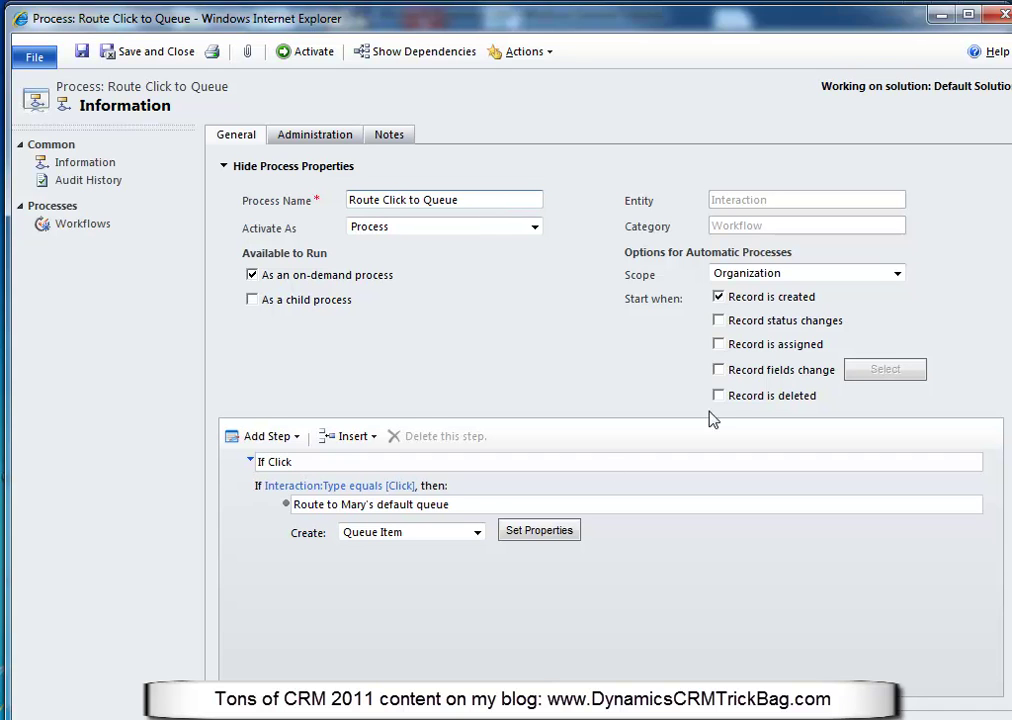
Review the If Click condition and the routing step in the Route Click to Queue workflow
{"action": "left_click", "coordinate": [352, 470]}
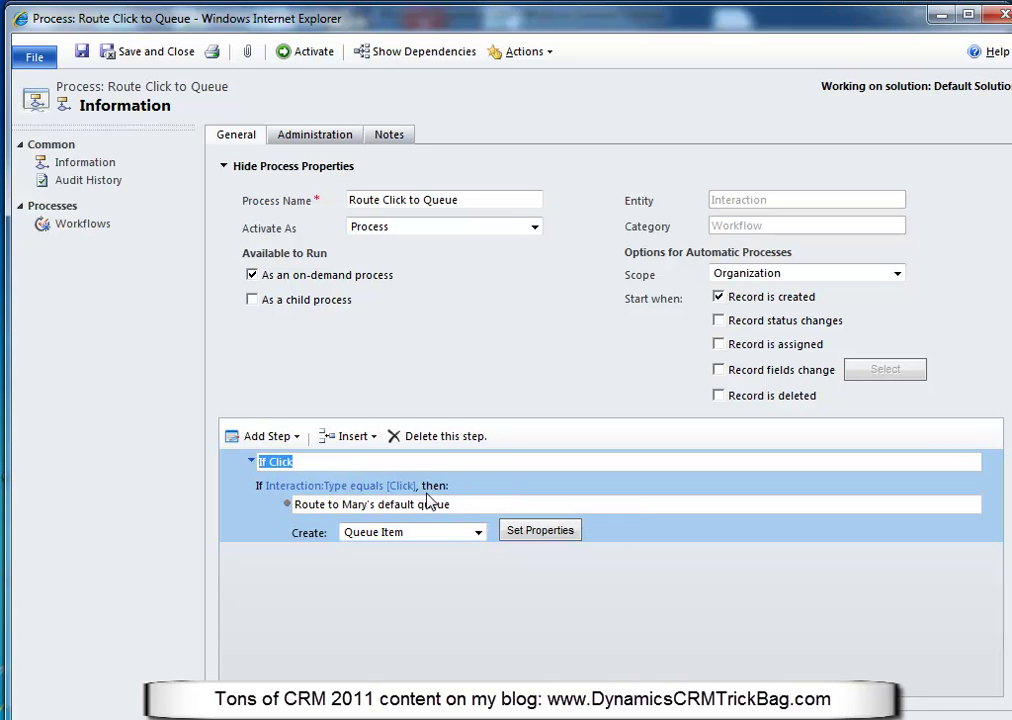
{"action": "left_click", "coordinate": [293, 437]}
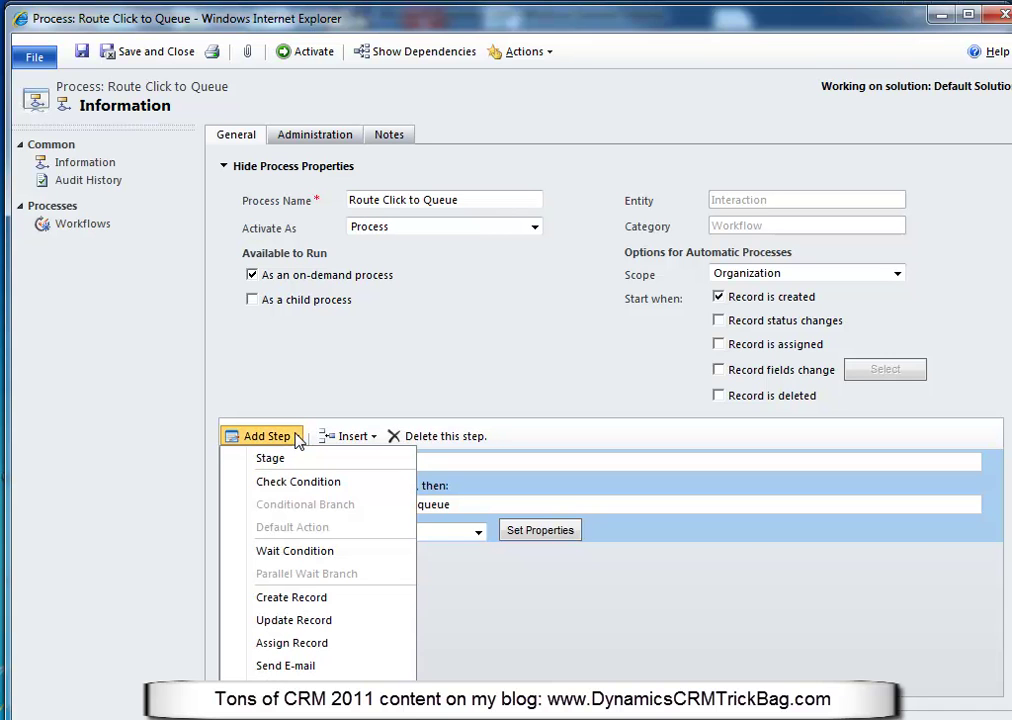
{"action": "left_click", "coordinate": [594, 504]}
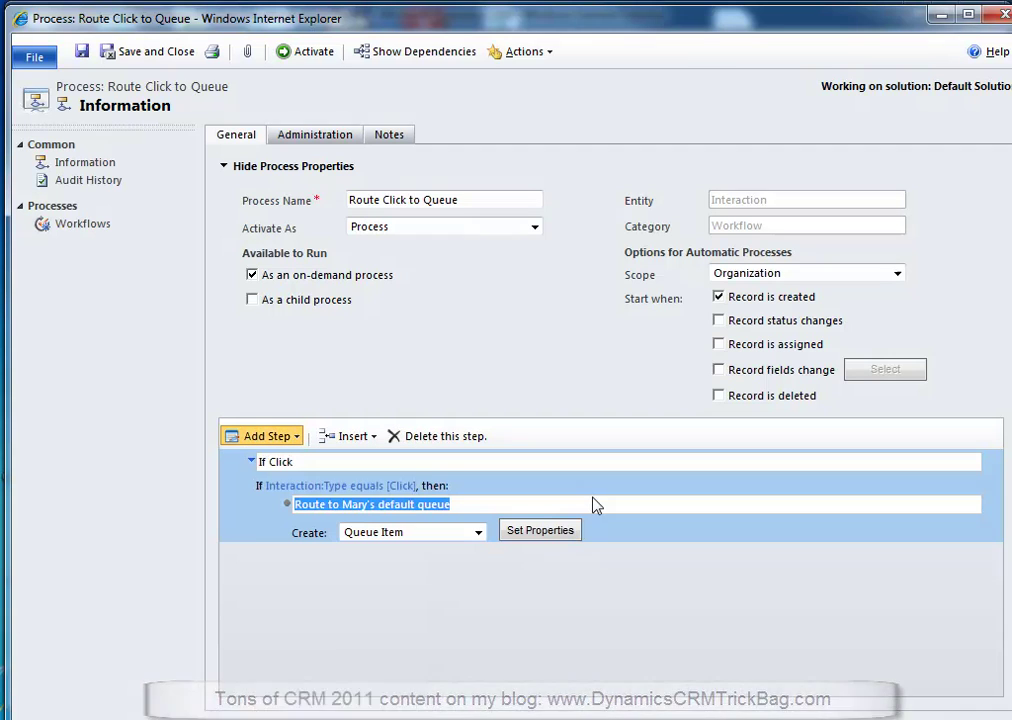
{"action": "left_click", "coordinate": [497, 497]}
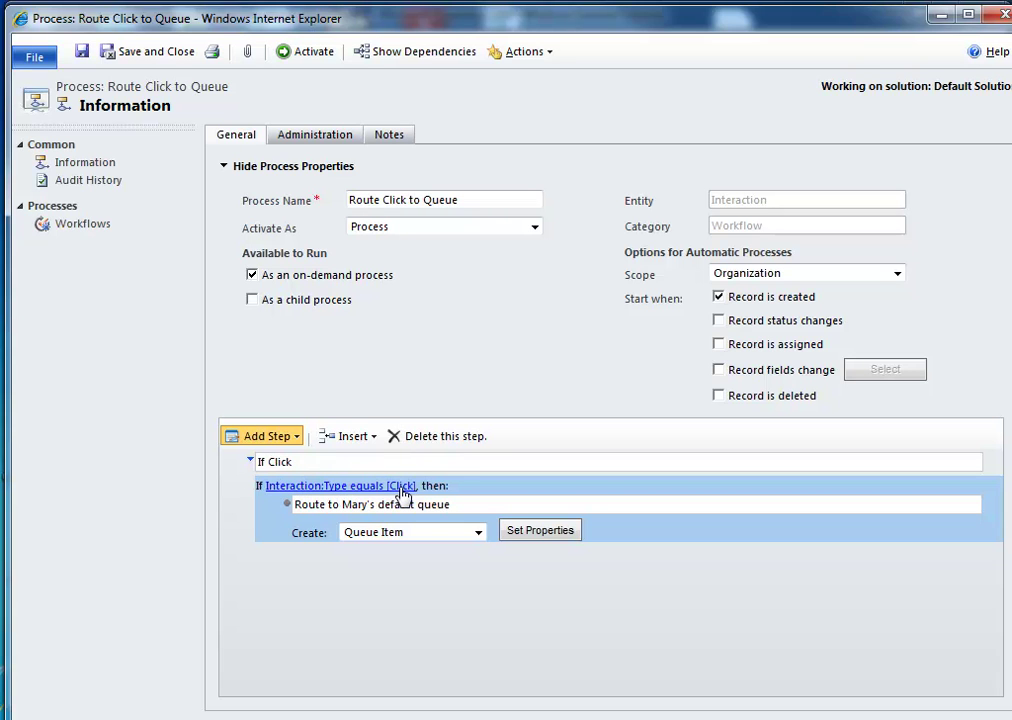
{"action": "left_click", "coordinate": [473, 505]}
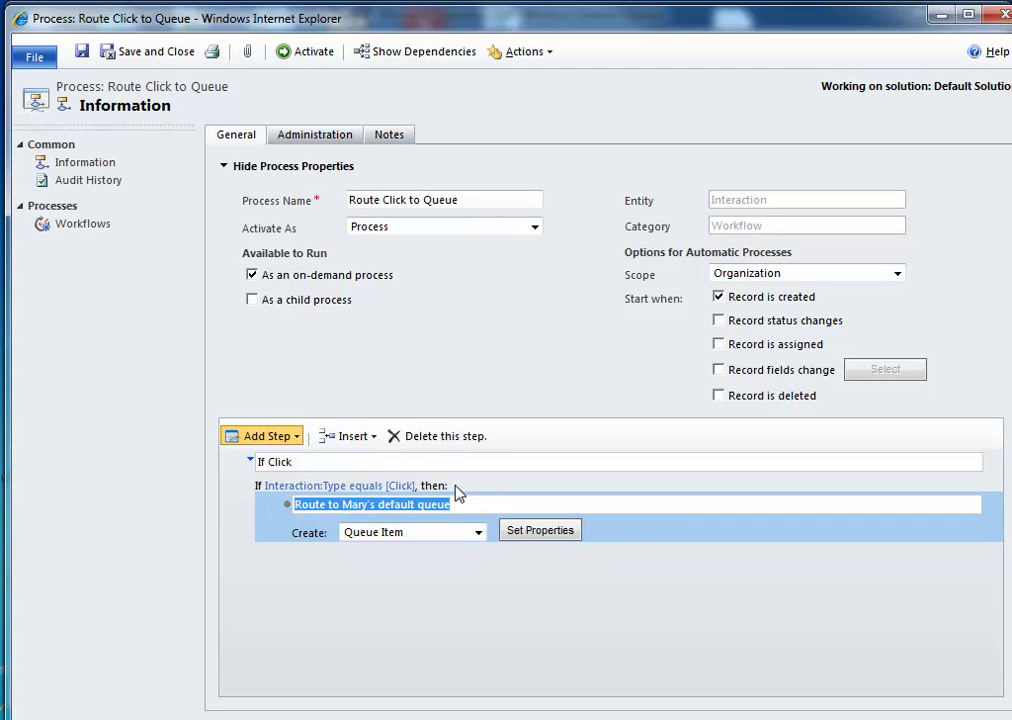
{"action": "left_click", "coordinate": [483, 498]}
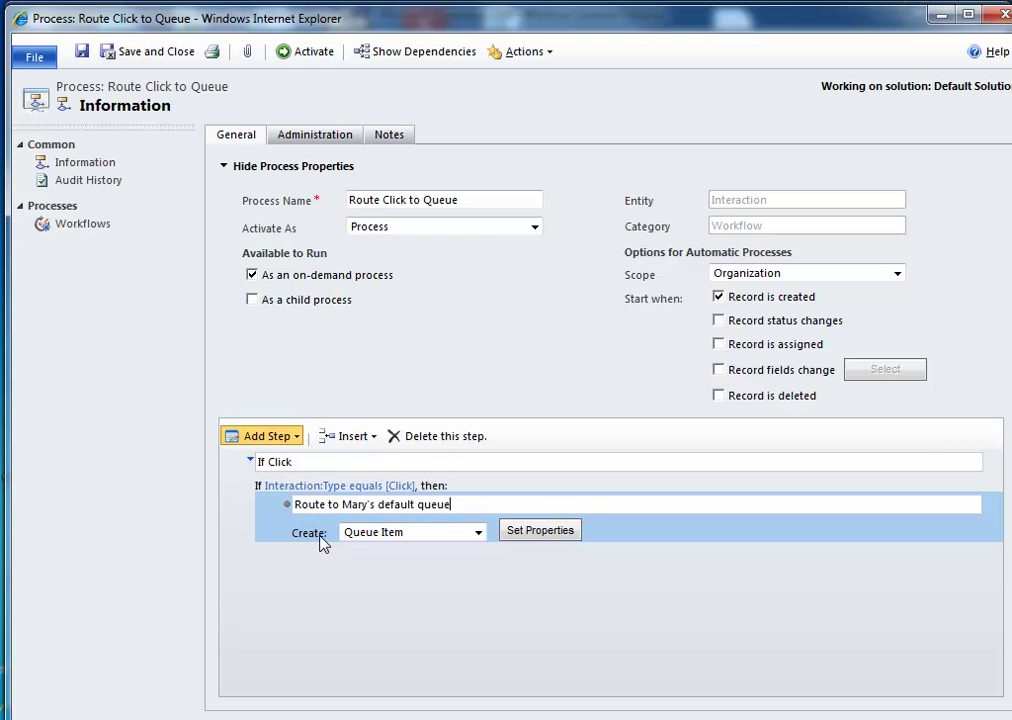
Choose Queue Item as the record type created by the workflow's routing step and open its properties
{"action": "left_click", "coordinate": [478, 535]}
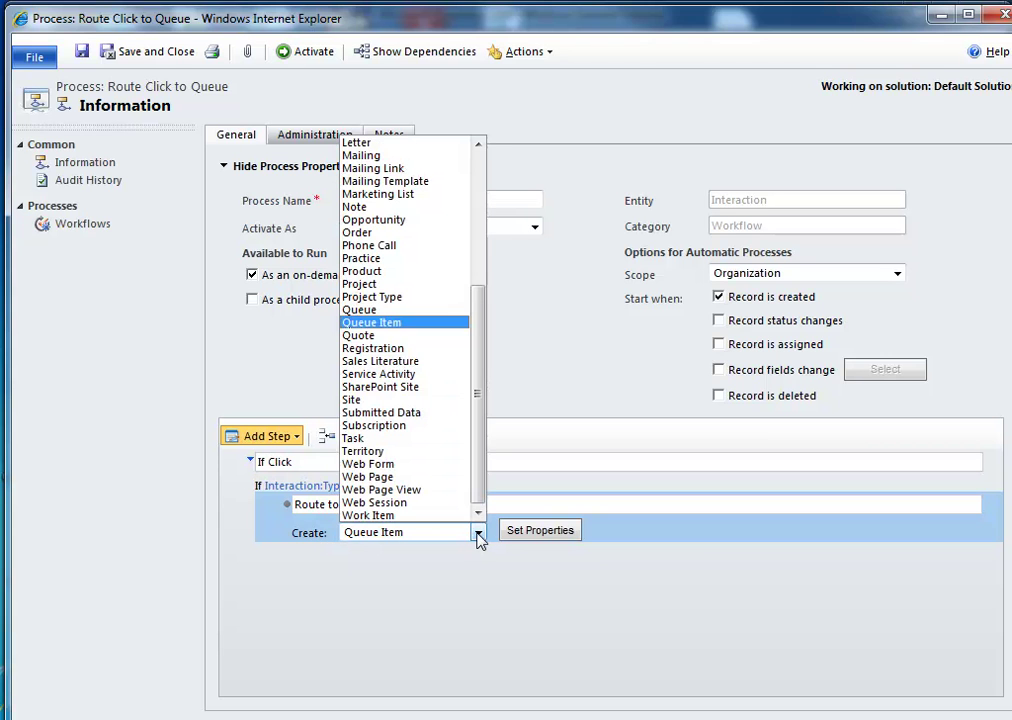
{"action": "left_click", "coordinate": [425, 323]}
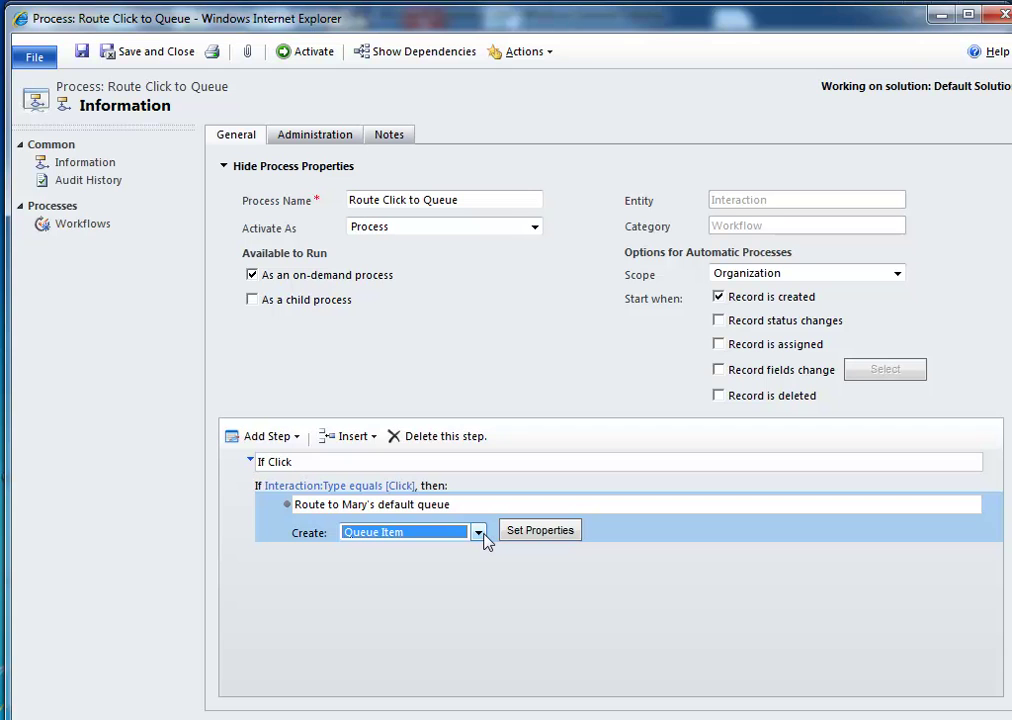
{"action": "left_click", "coordinate": [546, 535]}
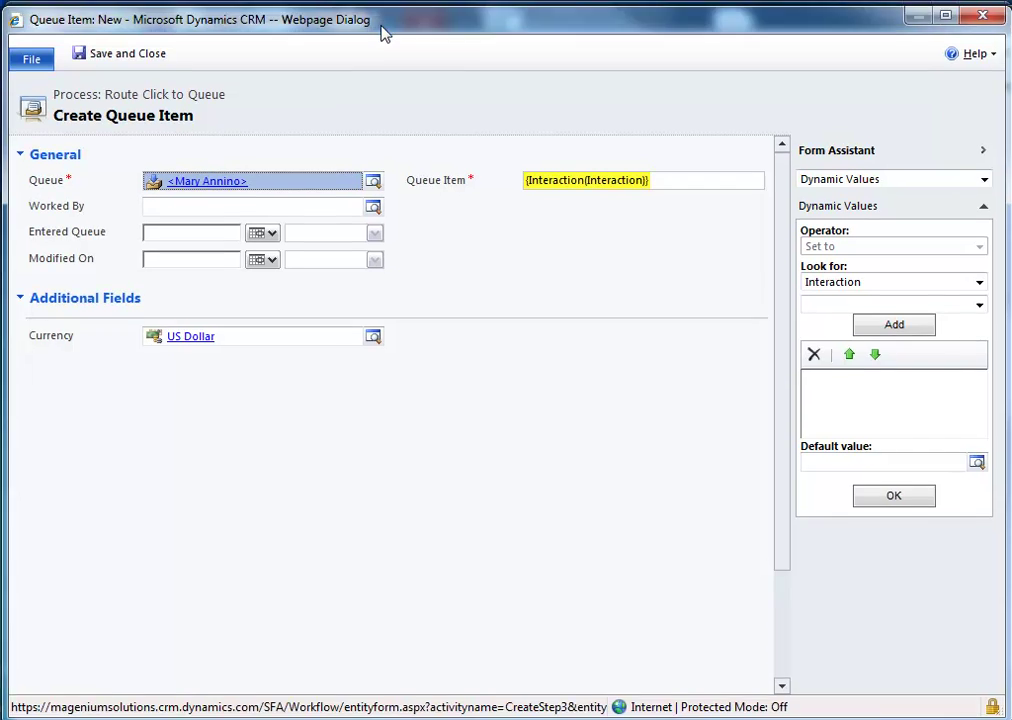
{"action": "left_click_drag", "start_coordinate": [383, 33], "coordinate": [403, 92]}
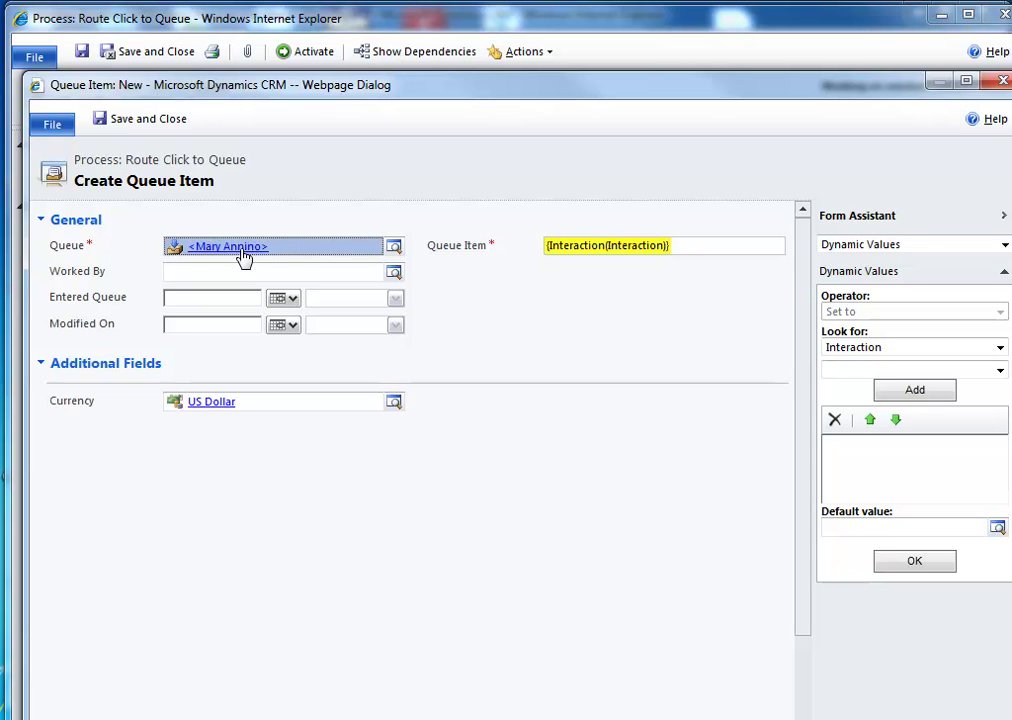
Replace the Queue Item value with the dynamic value Contact(Interaction) and save the step's properties
{"action": "left_click", "coordinate": [595, 246]}
{"action": "key", "text": "Delete"}
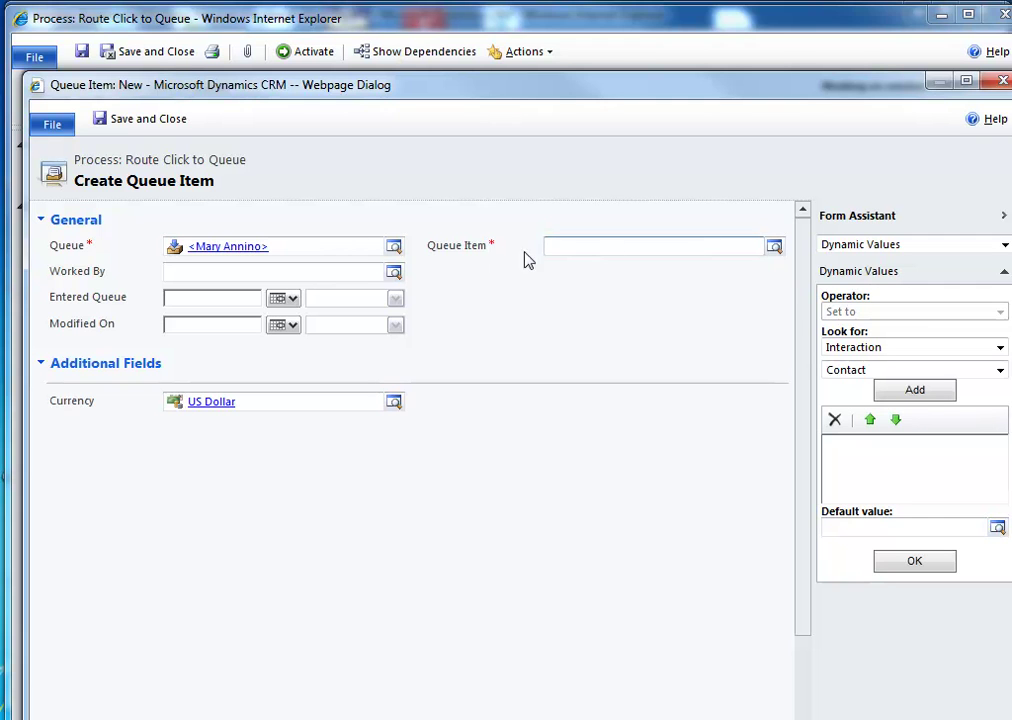
{"action": "left_click", "coordinate": [916, 392]}
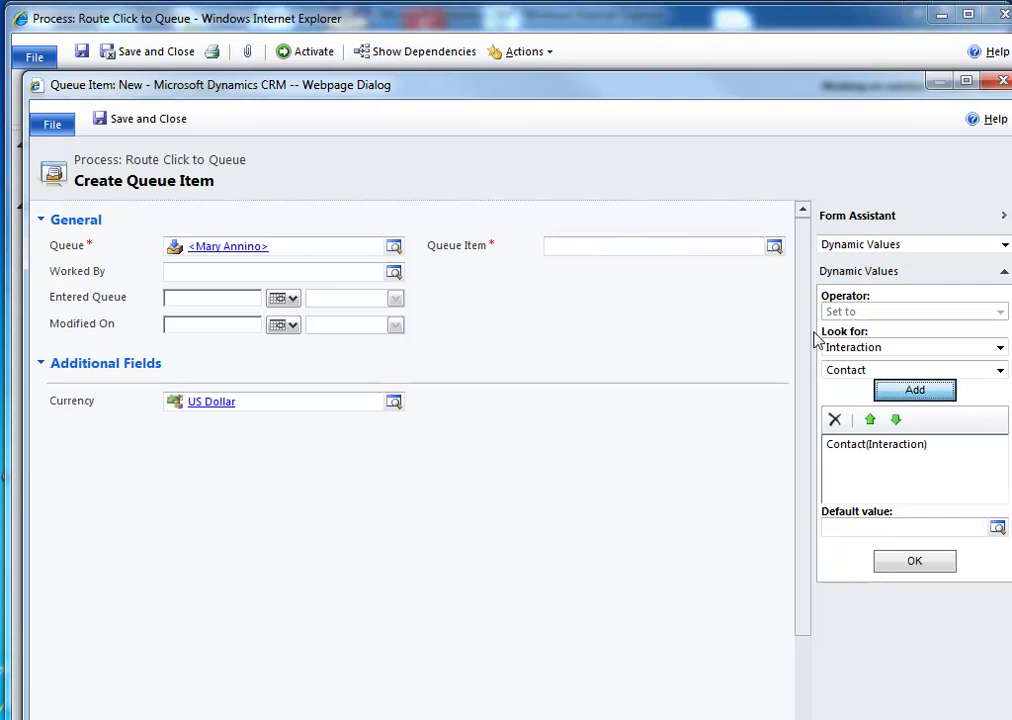
{"action": "left_click", "coordinate": [908, 566]}
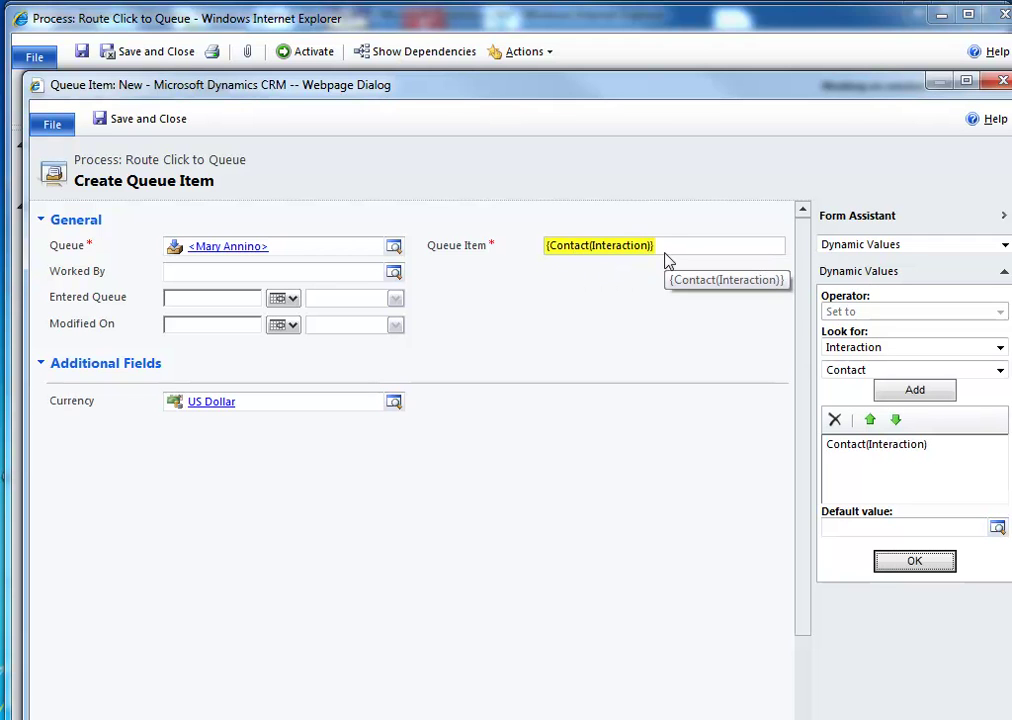
{"action": "left_click", "coordinate": [166, 120]}
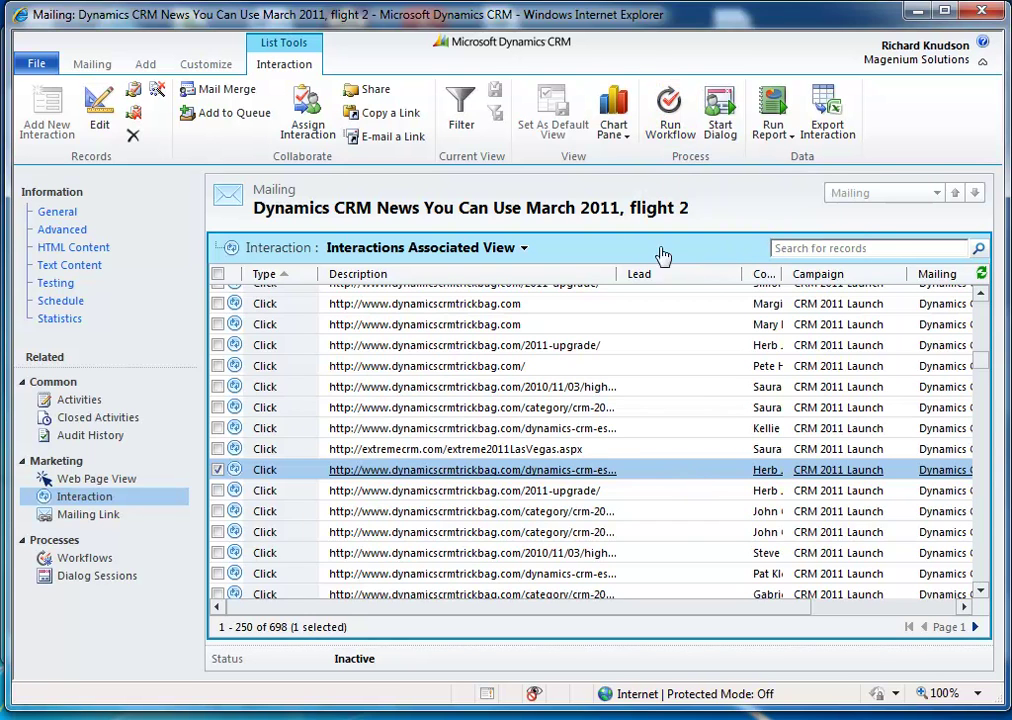
Run the Route Click to Queue on-demand workflow on the selected click interaction
{"action": "left_click", "coordinate": [670, 100]}
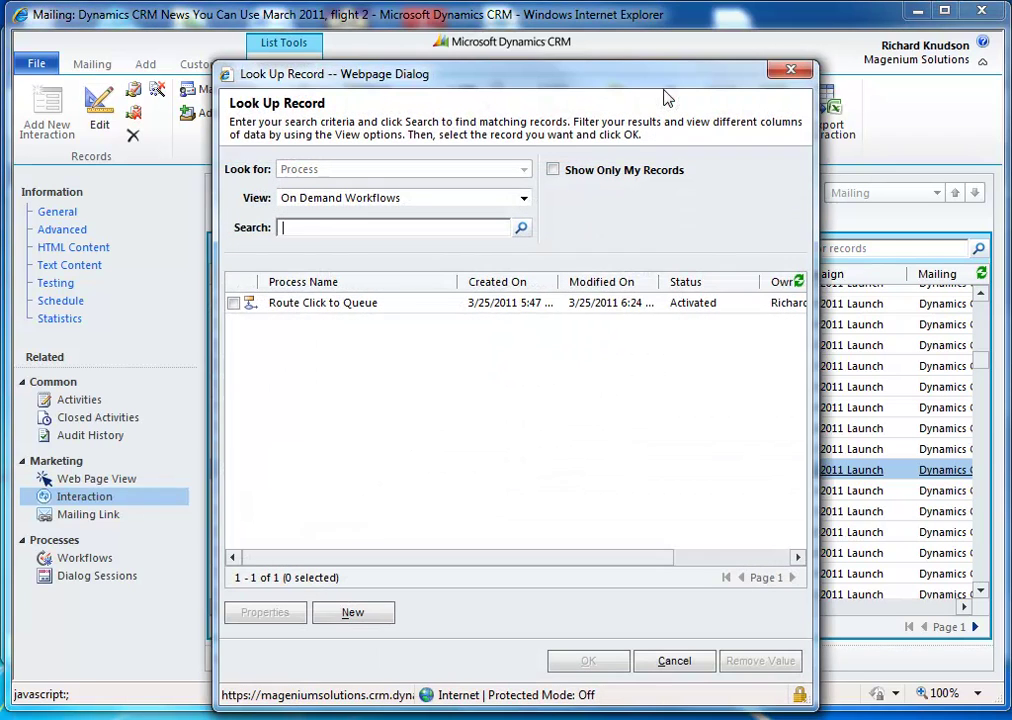
{"action": "left_click", "coordinate": [448, 308]}
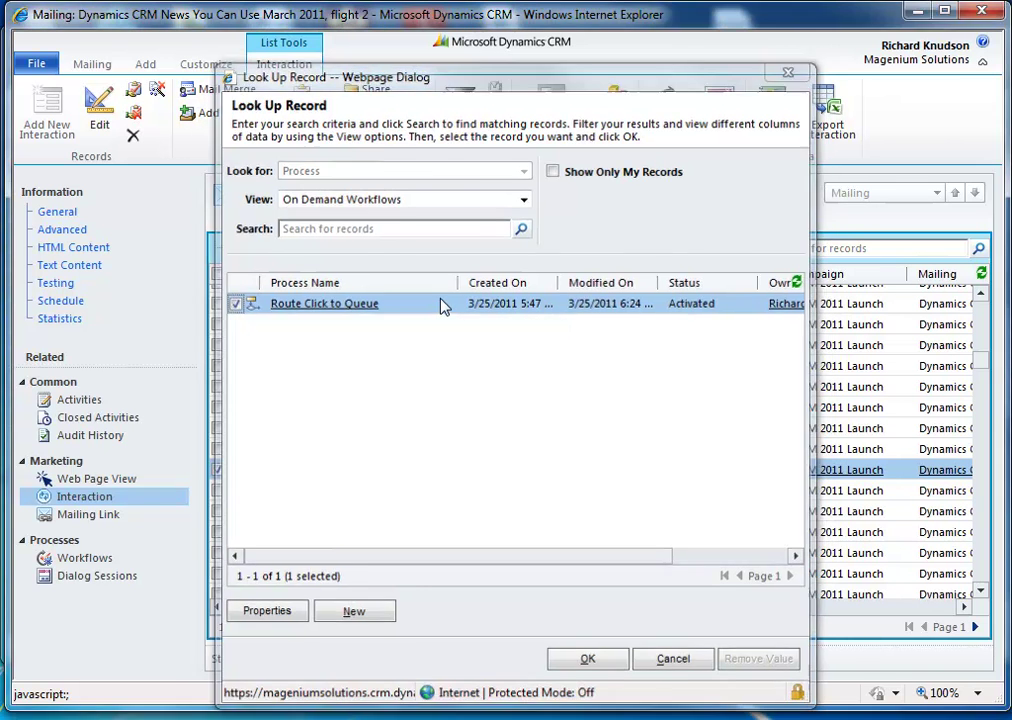
{"action": "double_click", "coordinate": [440, 303]}
{"action": "left_click", "coordinate": [625, 461]}
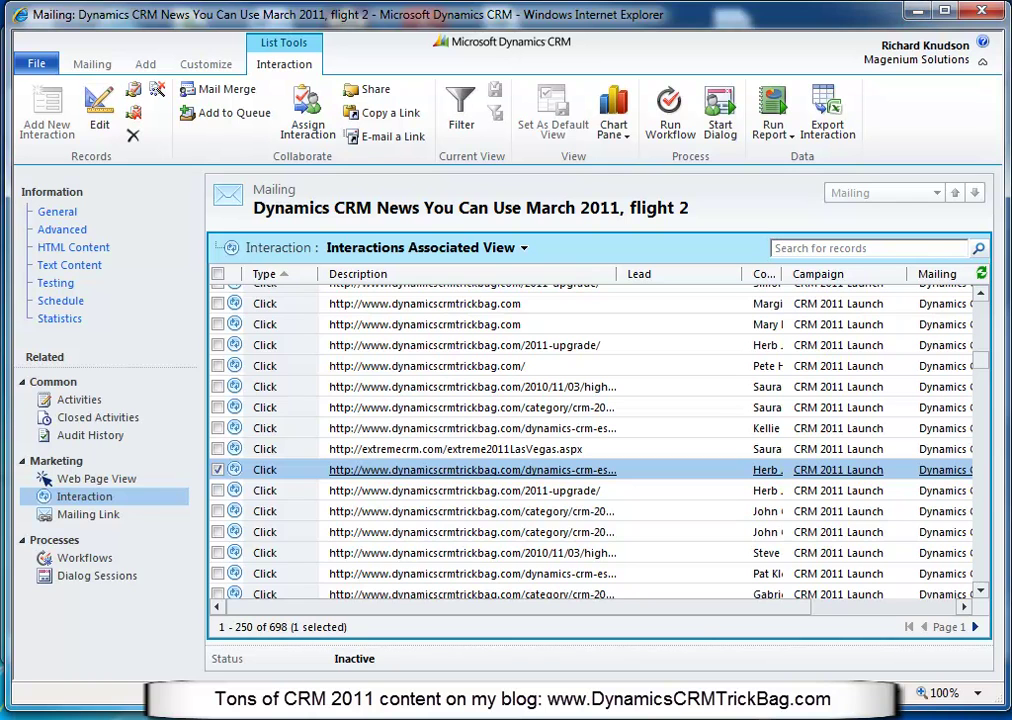
Switch to the Queue Items window, keep the salesperson's queue selected with all items shown, and refresh the list
{"action": "mouse_move", "coordinate": [450, 710]}
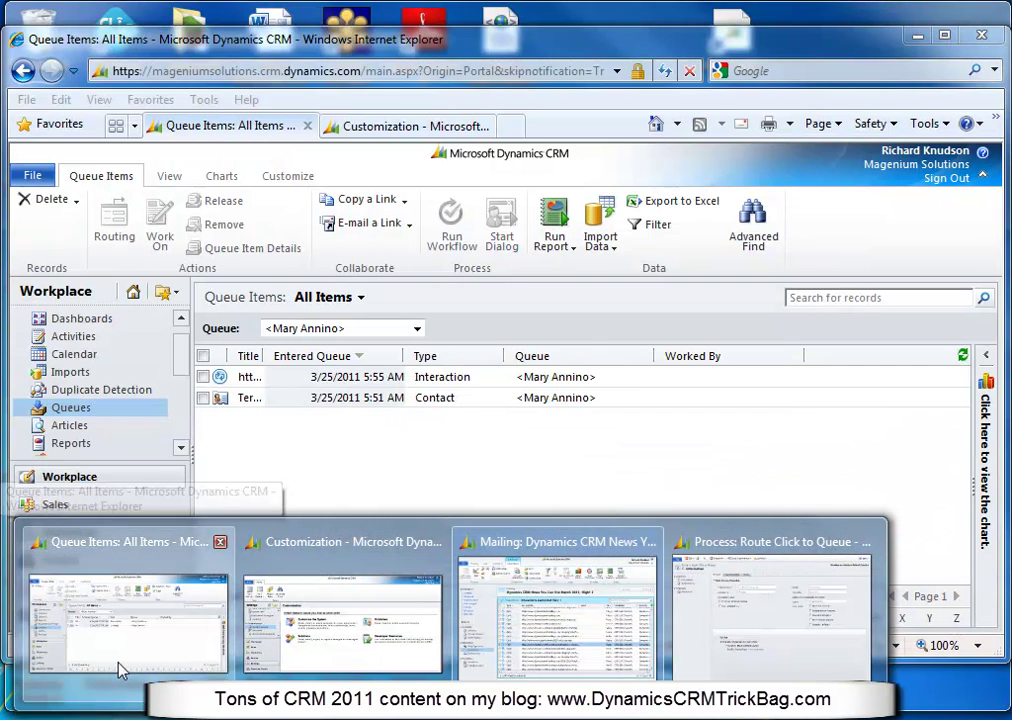
{"action": "left_click", "coordinate": [117, 665]}
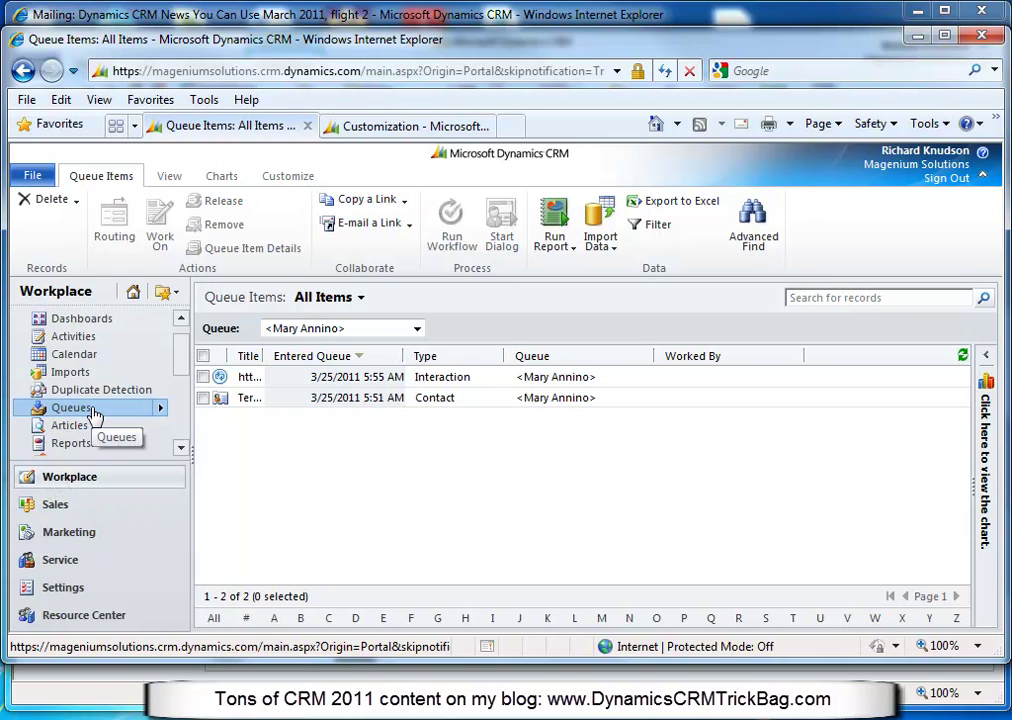
{"action": "left_click", "coordinate": [416, 331]}
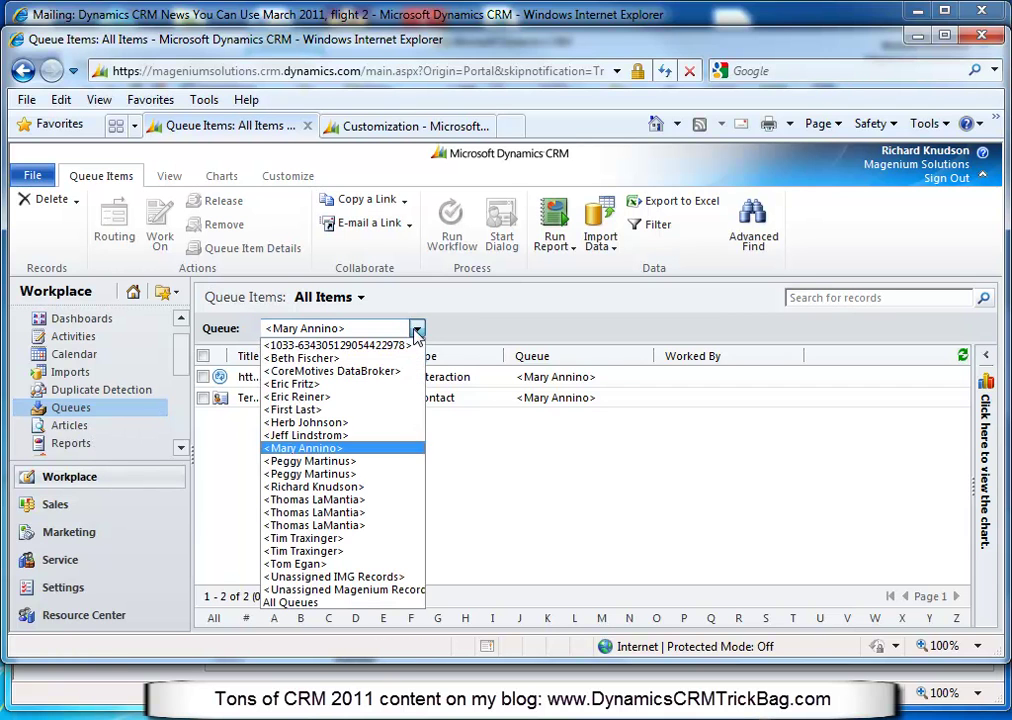
{"action": "left_click", "coordinate": [369, 450]}
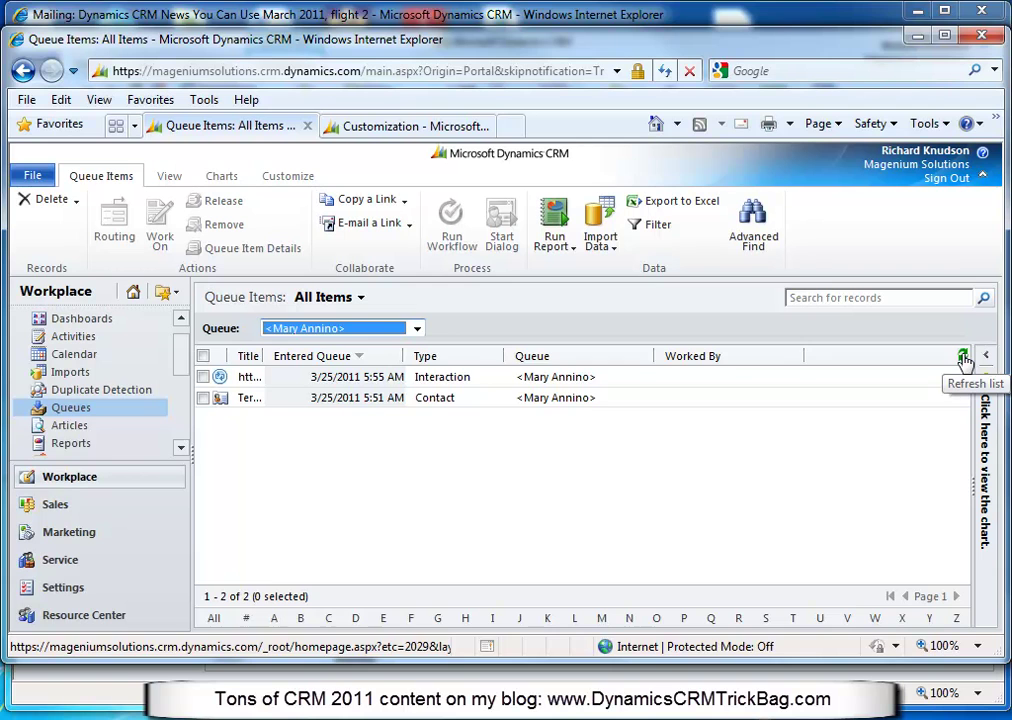
{"action": "left_click", "coordinate": [963, 357]}
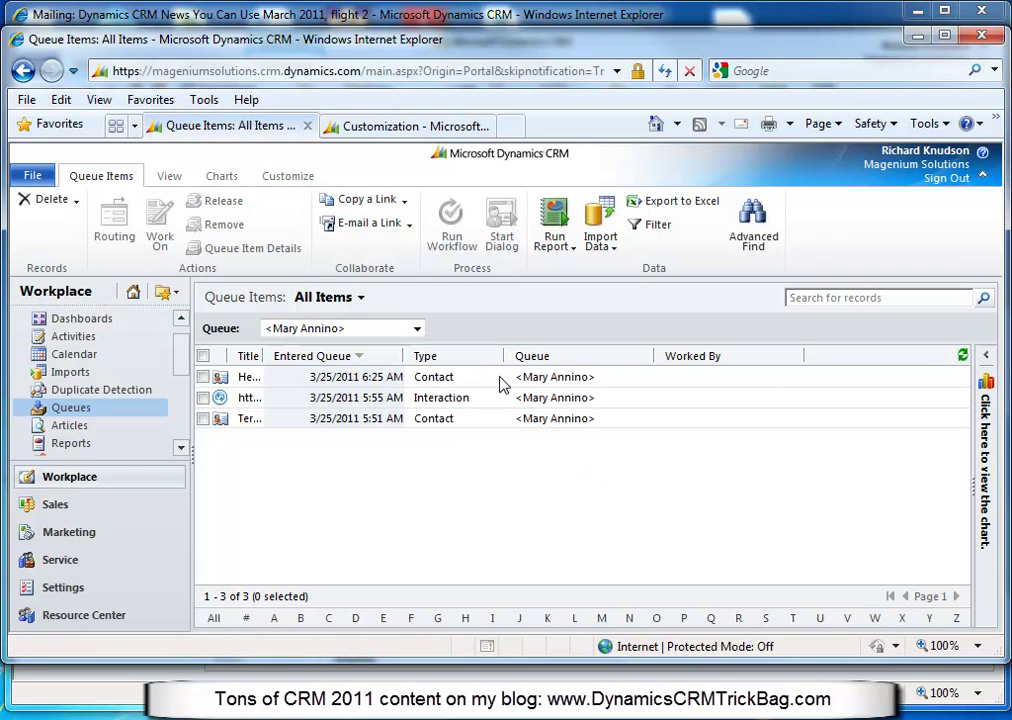
Review the contact record and the queue item details of the newest contact item in the salesperson's queue, closing each window
{"action": "left_click", "coordinate": [282, 384]}
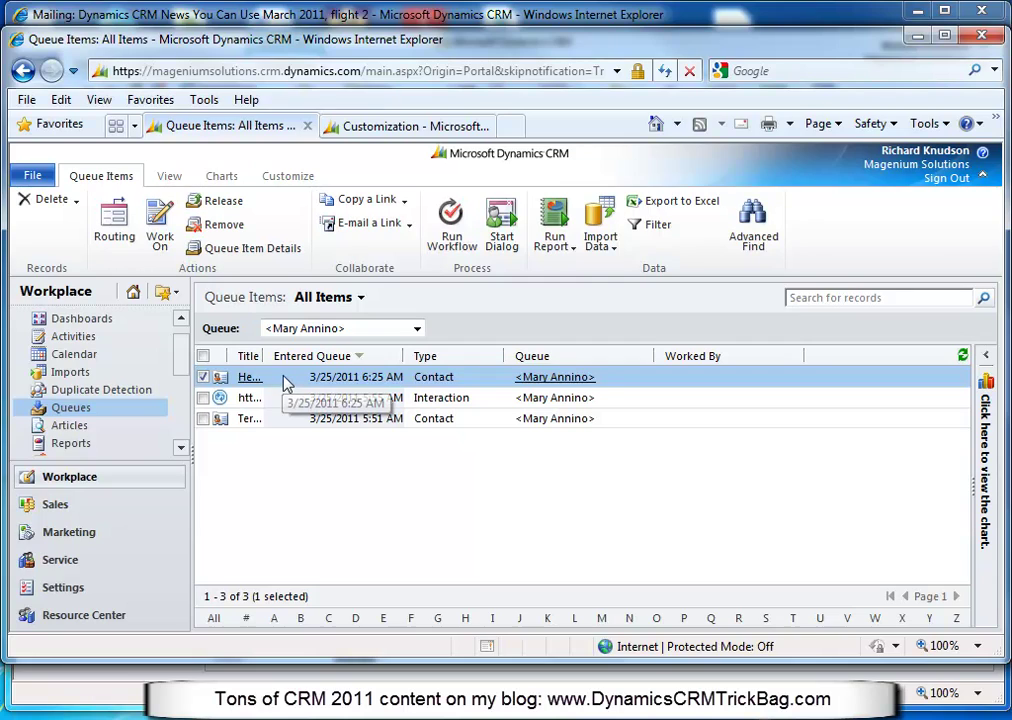
{"action": "double_click", "coordinate": [284, 378]}
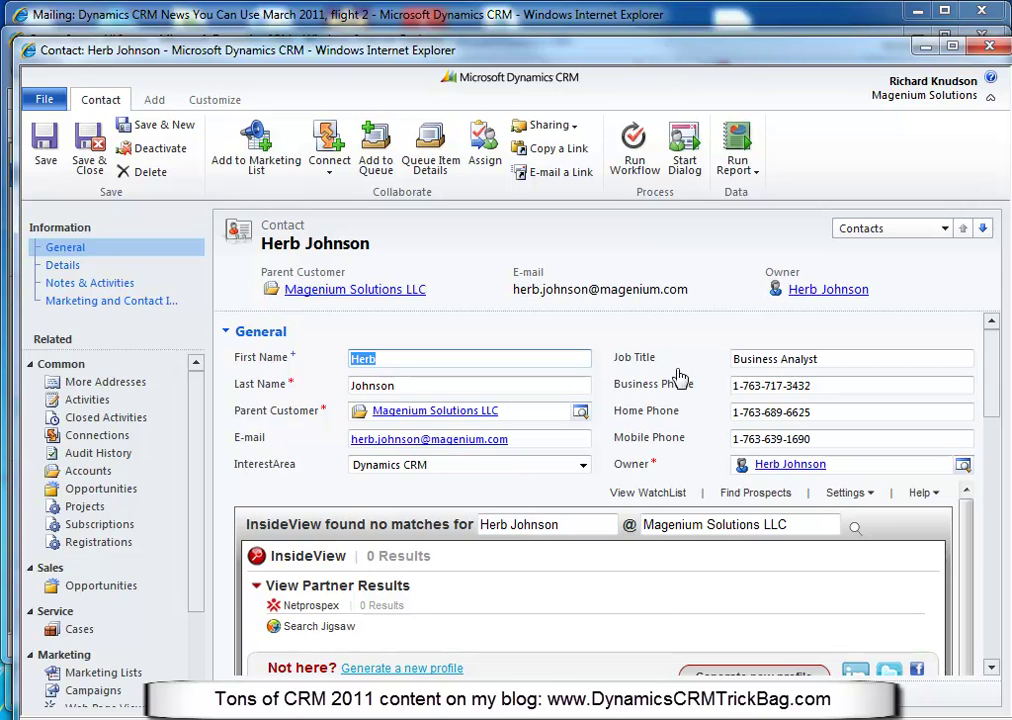
{"action": "left_click", "coordinate": [990, 48]}
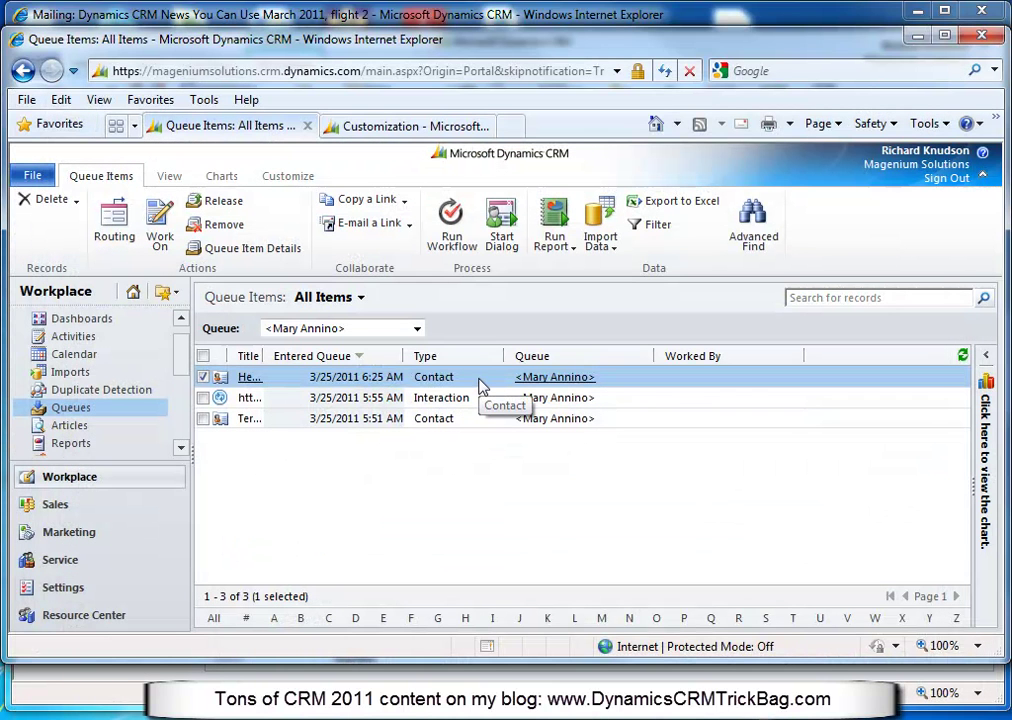
{"action": "left_click", "coordinate": [252, 249]}
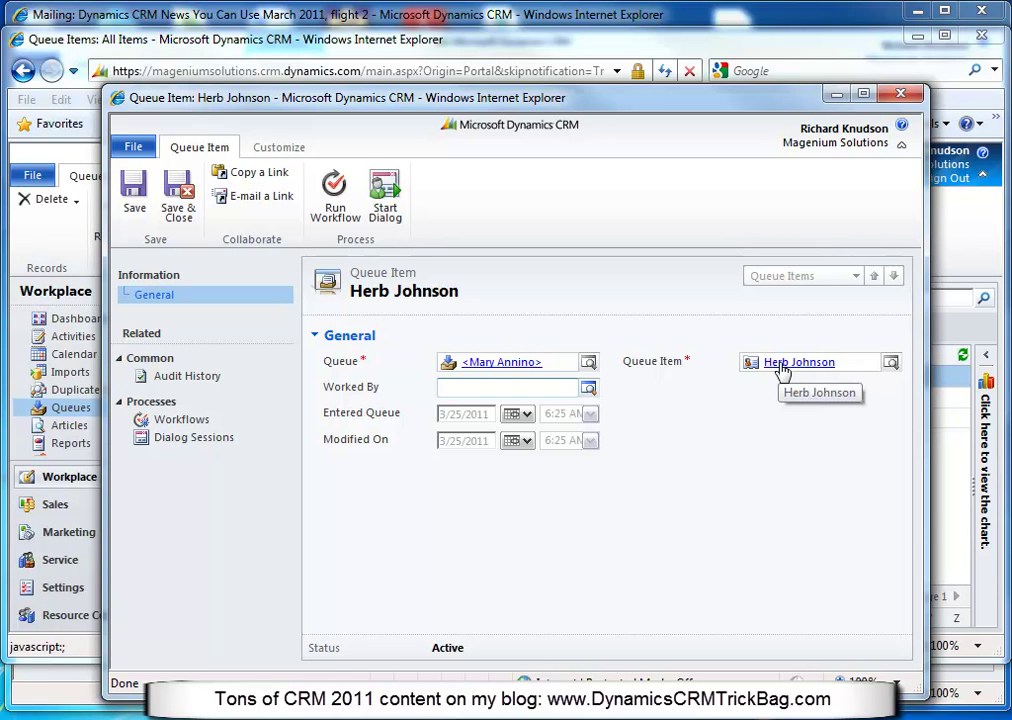
{"action": "left_click", "coordinate": [900, 94]}
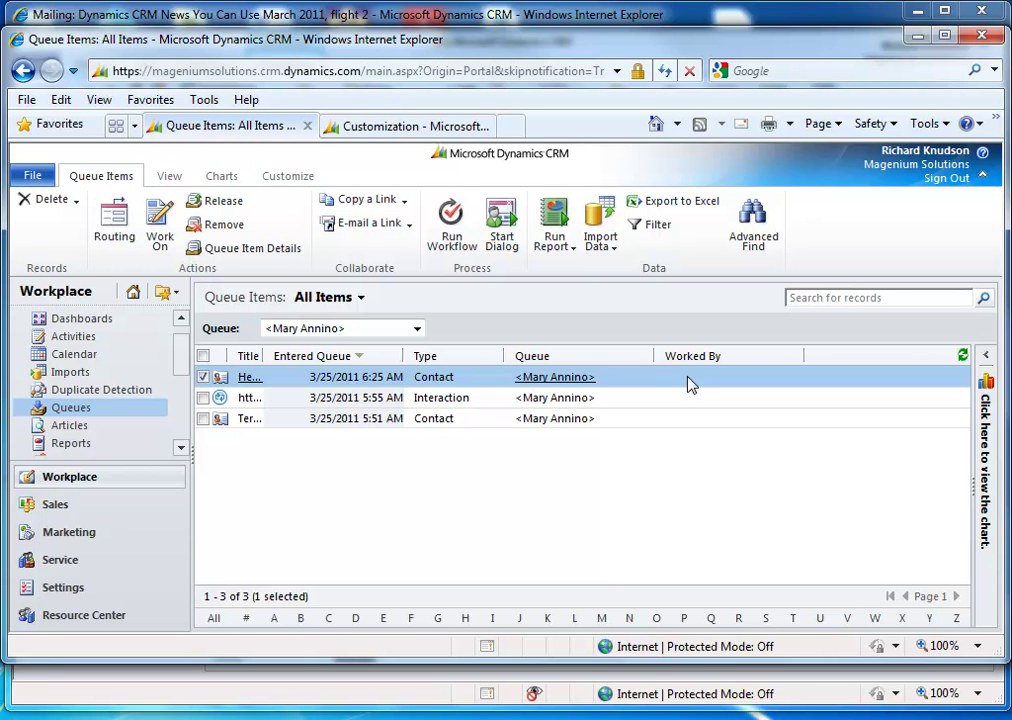
Reopen the queue item details of the newest contact item and open the Queue Item form for customization
{"action": "double_click", "coordinate": [689, 384]}
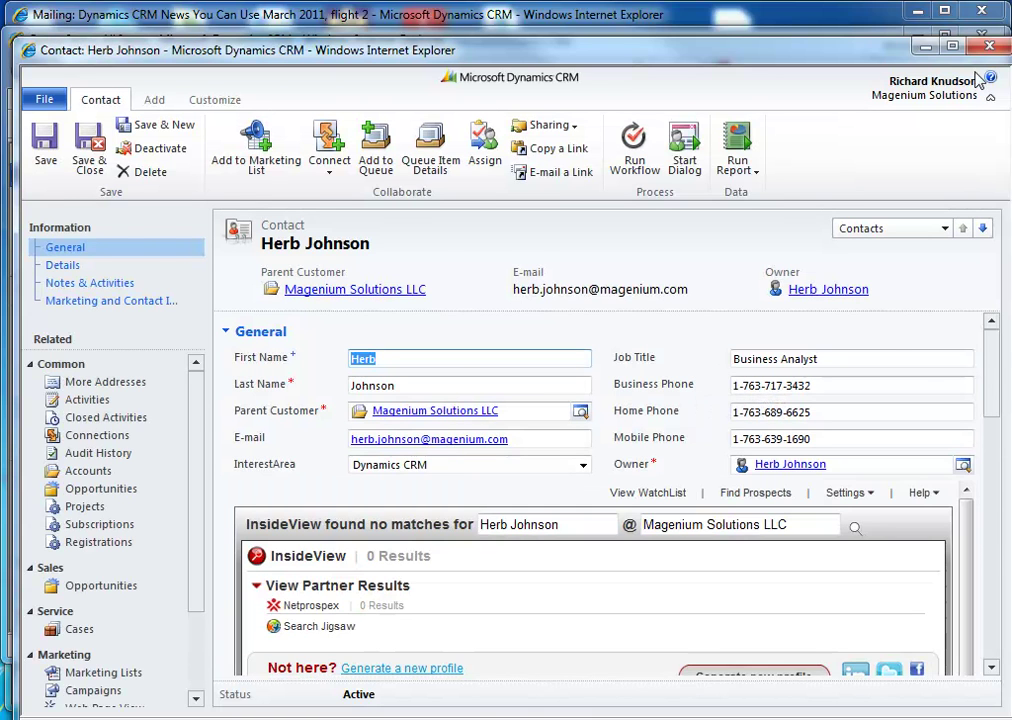
{"action": "key", "text": "alt+F4"}
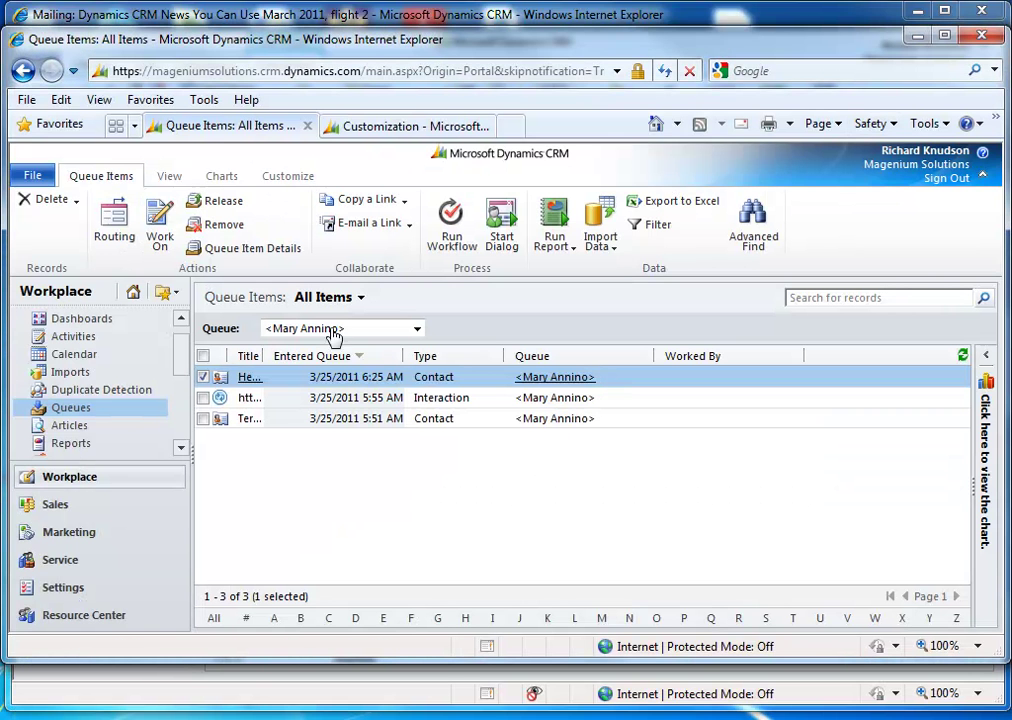
{"action": "left_click", "coordinate": [240, 250]}
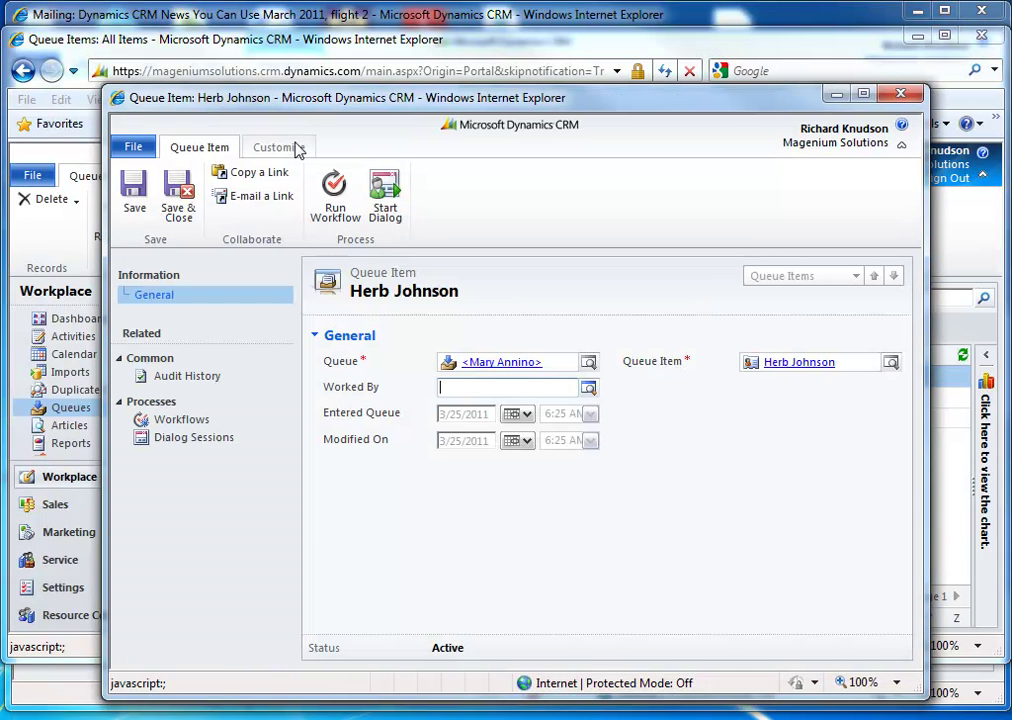
{"action": "left_click", "coordinate": [293, 149]}
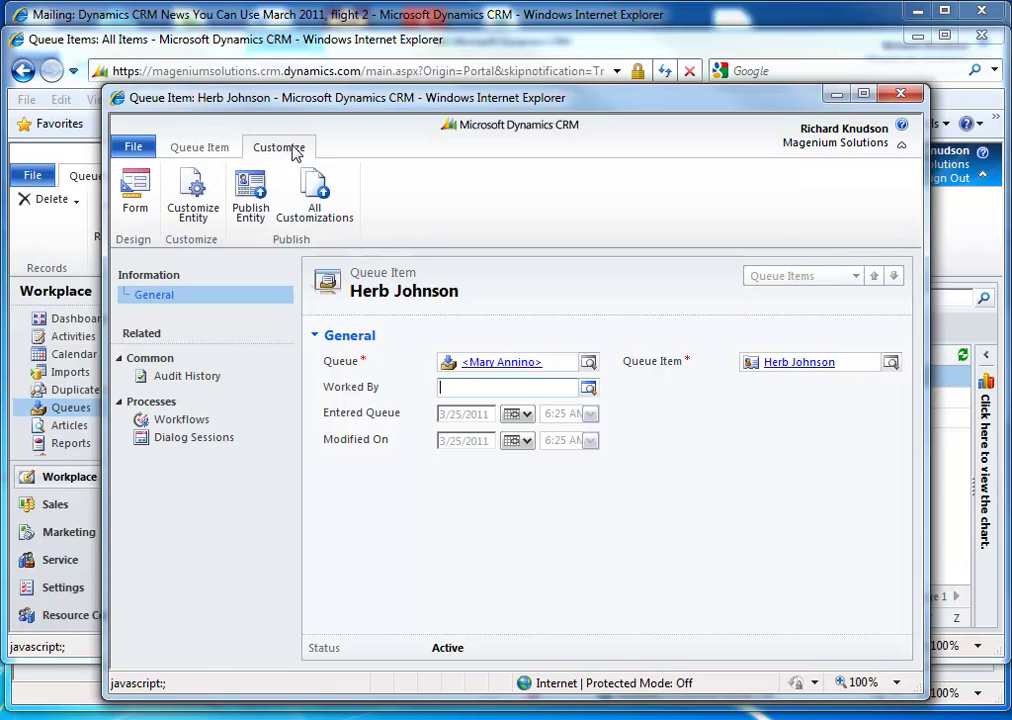
{"action": "left_click", "coordinate": [137, 198]}
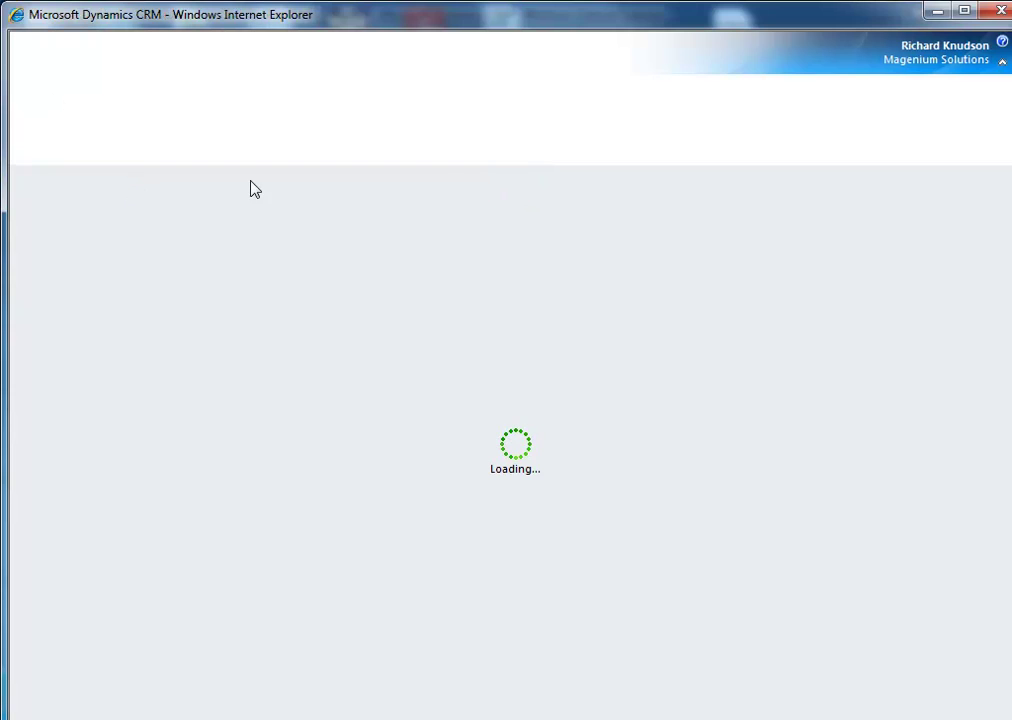
{"action": "left_click_drag", "start_coordinate": [639, 2], "coordinate": [551, 67]}
Create a new Queue Item field with the display name Source and the type Option Set
{"action": "left_click", "coordinate": [841, 685]}
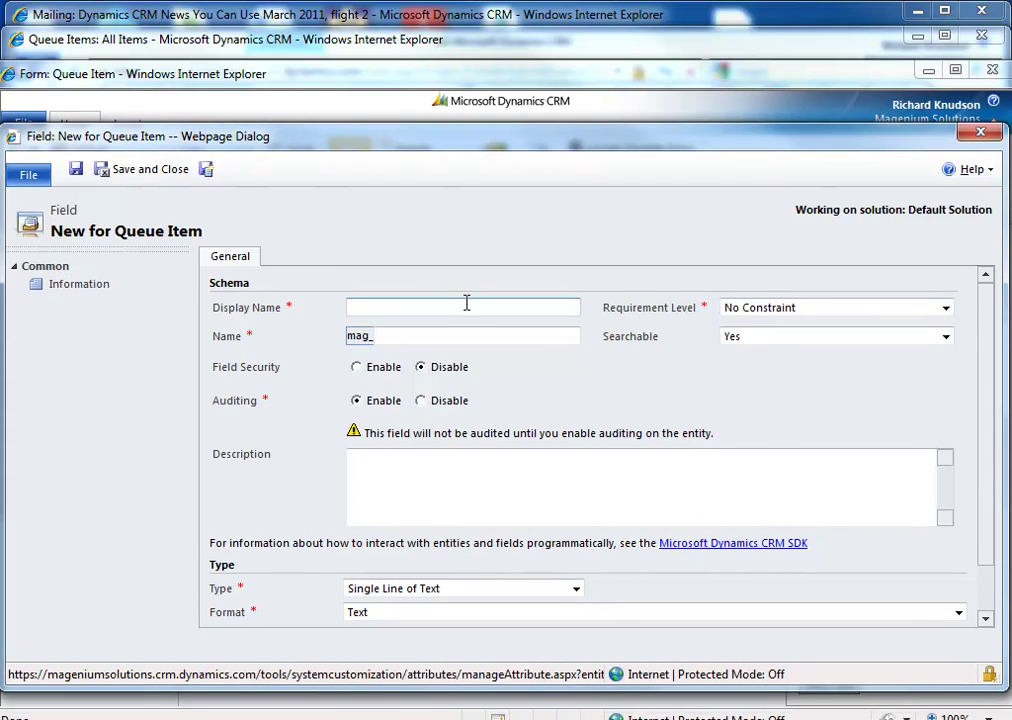
{"action": "left_click", "coordinate": [462, 312]}
{"action": "type", "text": "ource"}
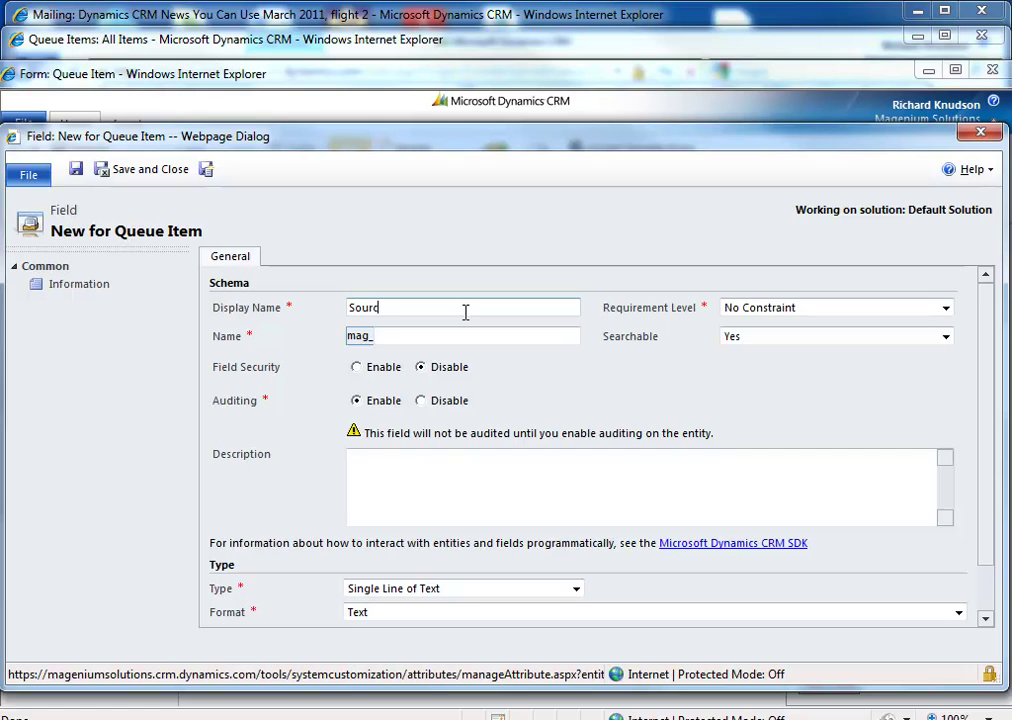
{"action": "key", "text": "Tab"}
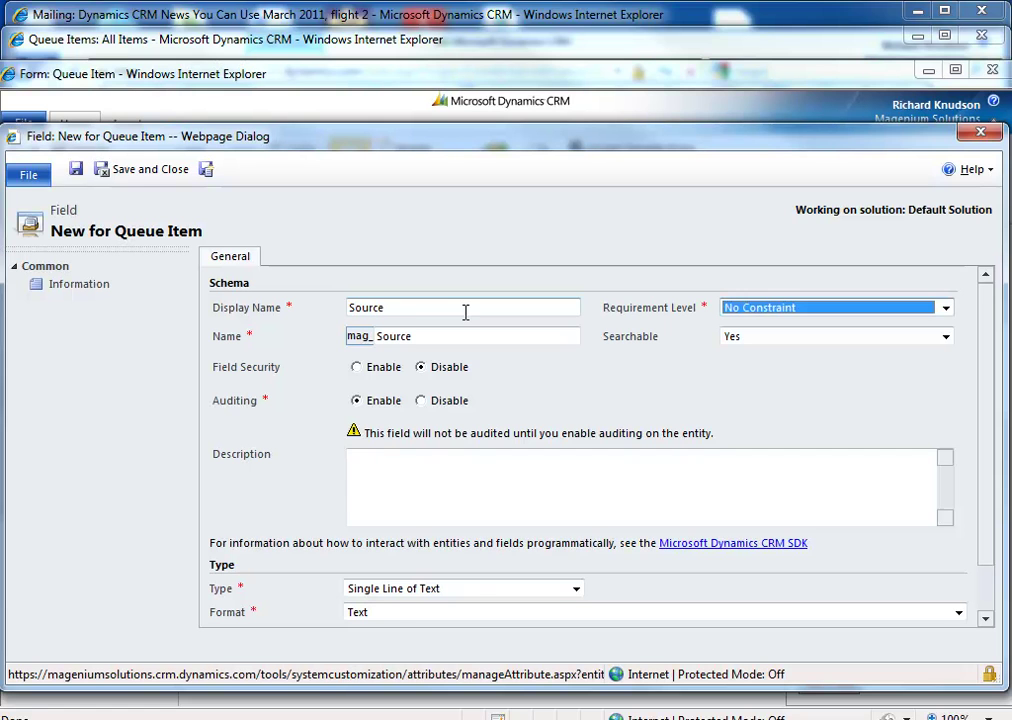
{"action": "left_click", "coordinate": [470, 590]}
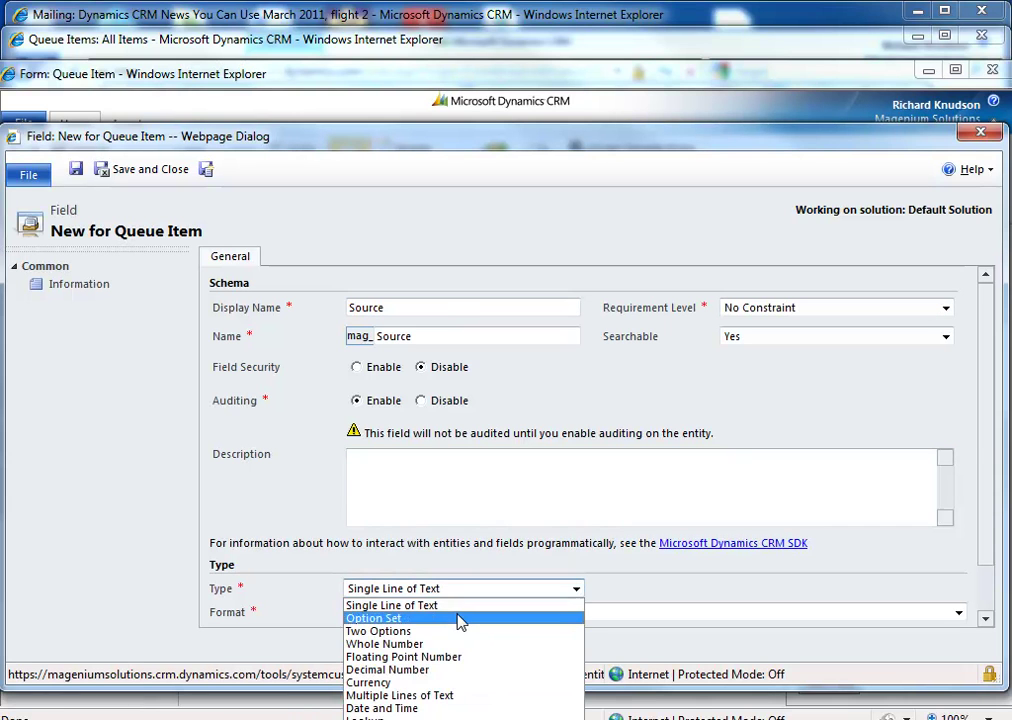
{"action": "left_click", "coordinate": [459, 619]}
Add a first option to the Source field's option set and label it E-Mail Marketing Click
{"action": "left_click_drag", "start_coordinate": [727, 153], "coordinate": [717, 100]}
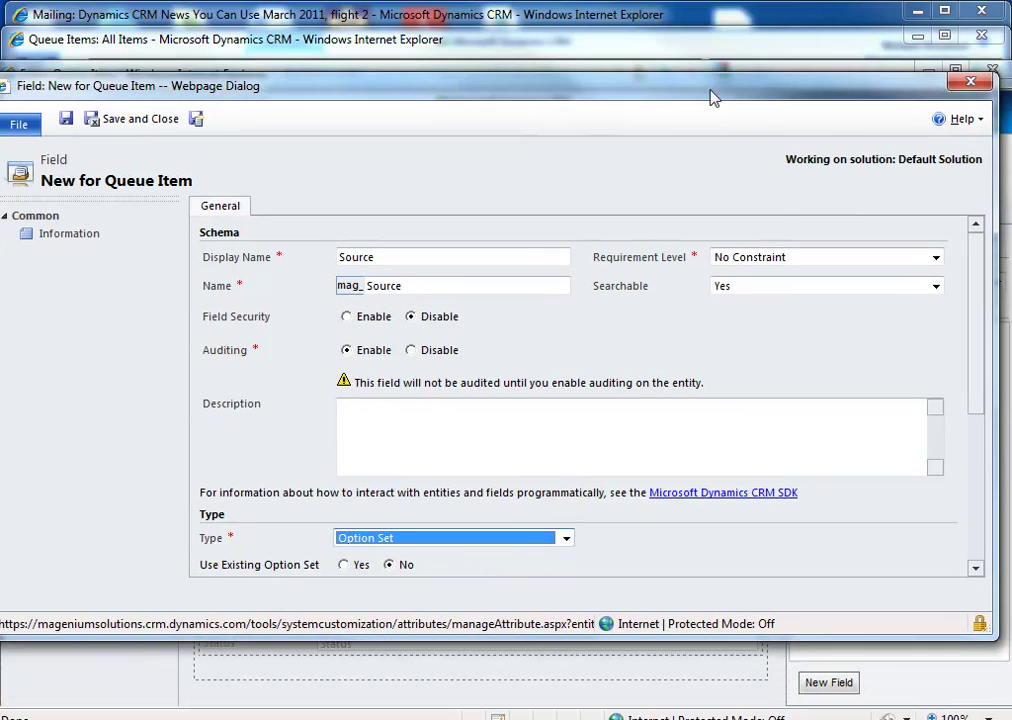
{"action": "left_click_drag", "start_coordinate": [976, 380], "coordinate": [971, 505]}
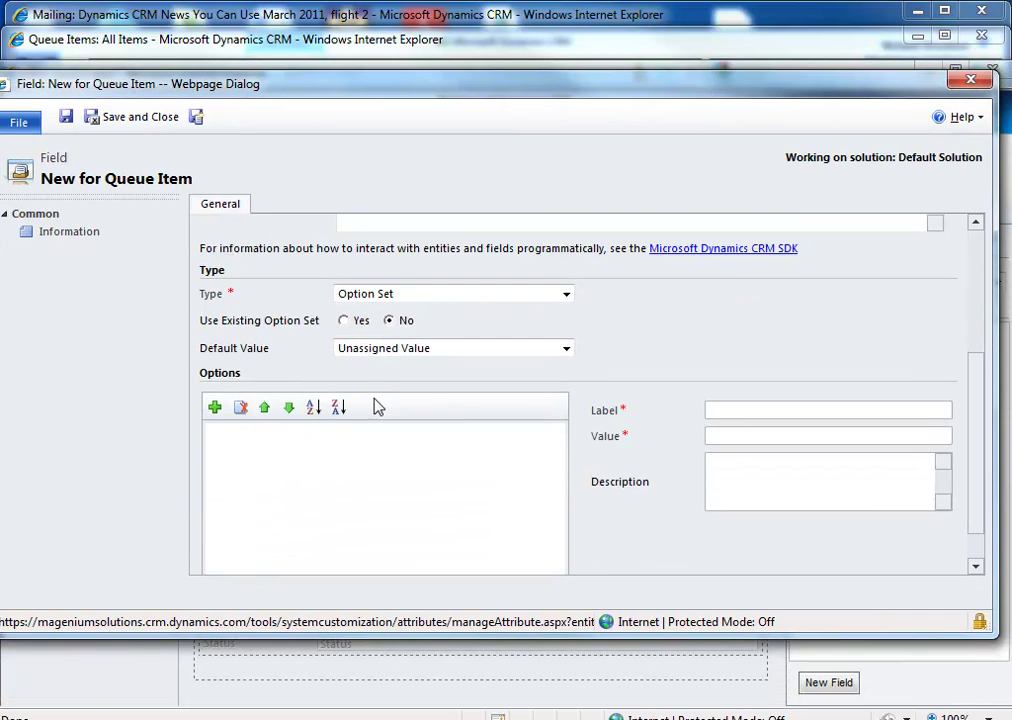
{"action": "left_click", "coordinate": [215, 408]}
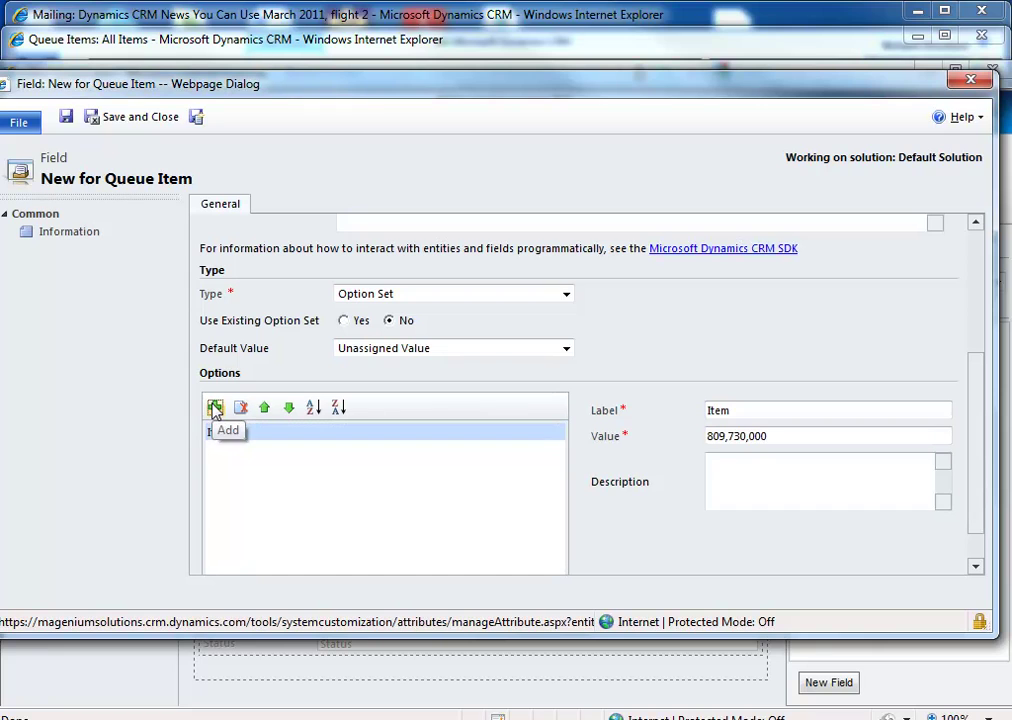
{"action": "double_click", "coordinate": [751, 411]}
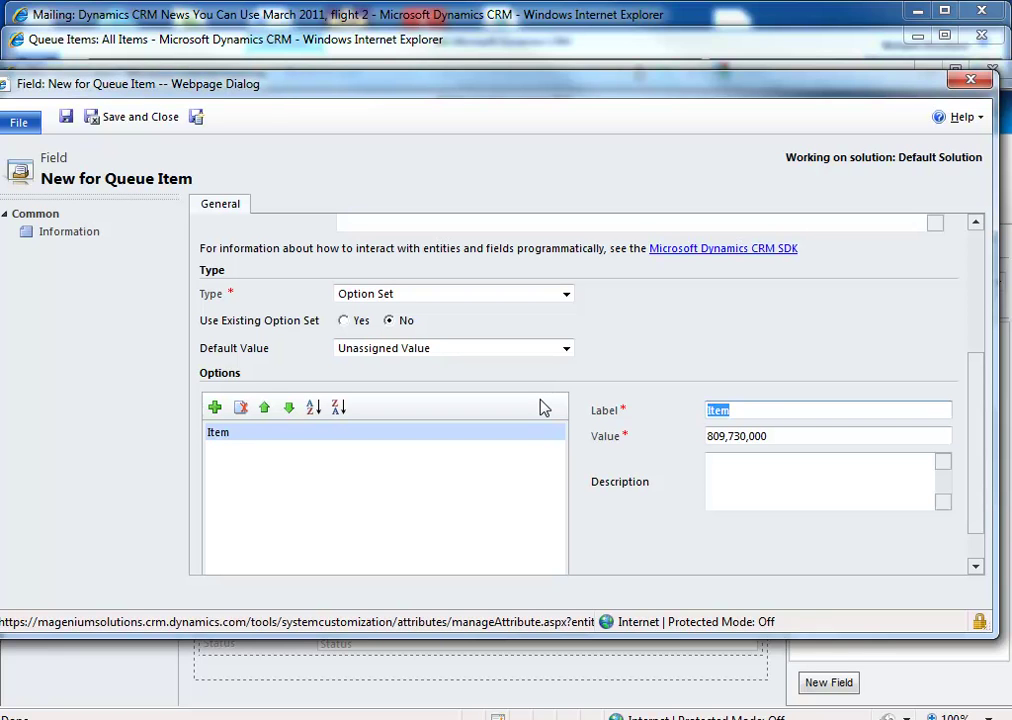
{"action": "type", "text": "Link Click"}
{"action": "key", "text": "BackSpace"}
{"action": "key", "text": "BackSpace"}
{"action": "key", "text": "BackSpace"}
{"action": "key", "text": "BackSpace"}
{"action": "key", "text": "BackSpace"}
{"action": "type", "text": "E-Mail Marketing Click"}
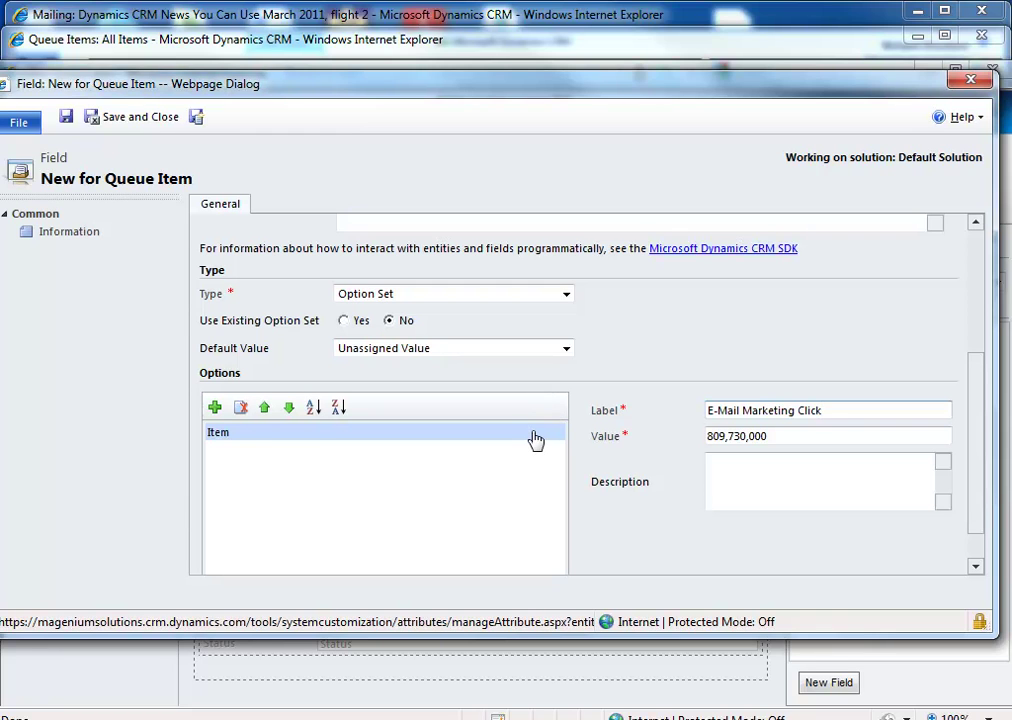
{"action": "left_click", "coordinate": [535, 440]}
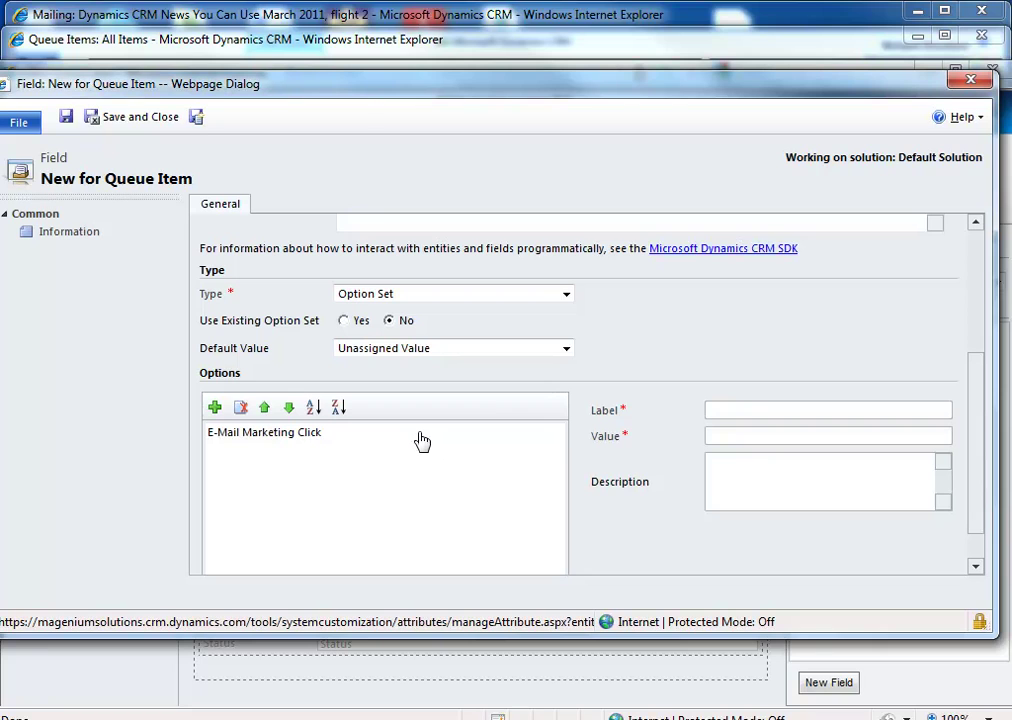
Add a second option labelled Other to the Source option set, and save and close the field
{"action": "left_click", "coordinate": [214, 409]}
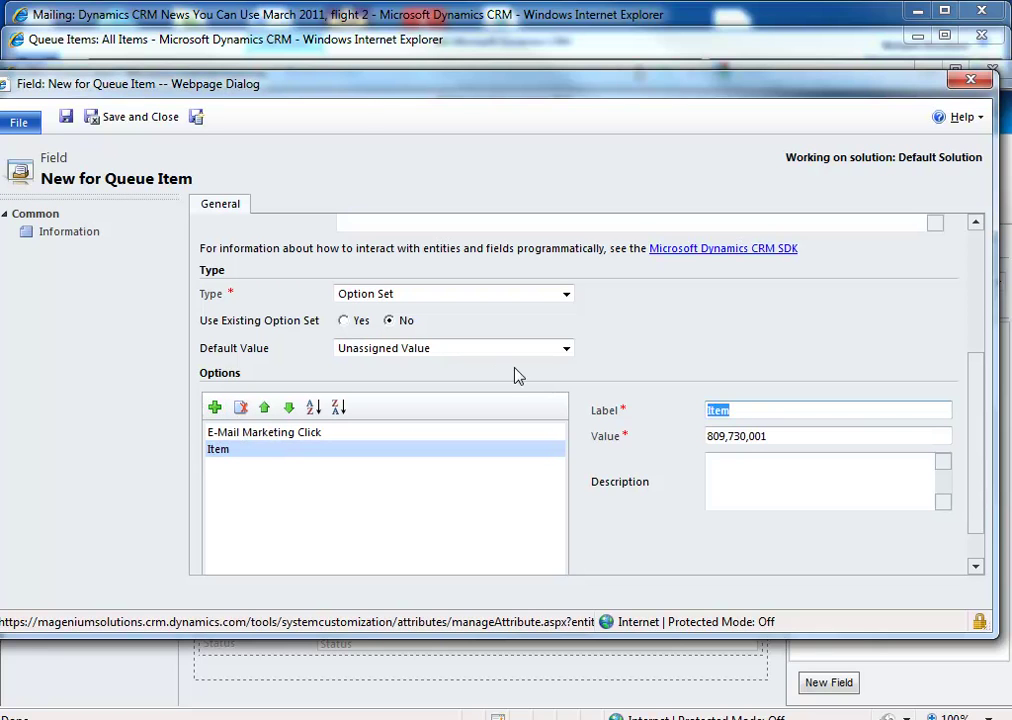
{"action": "type", "text": "Other"}
{"action": "left_click", "coordinate": [472, 456]}
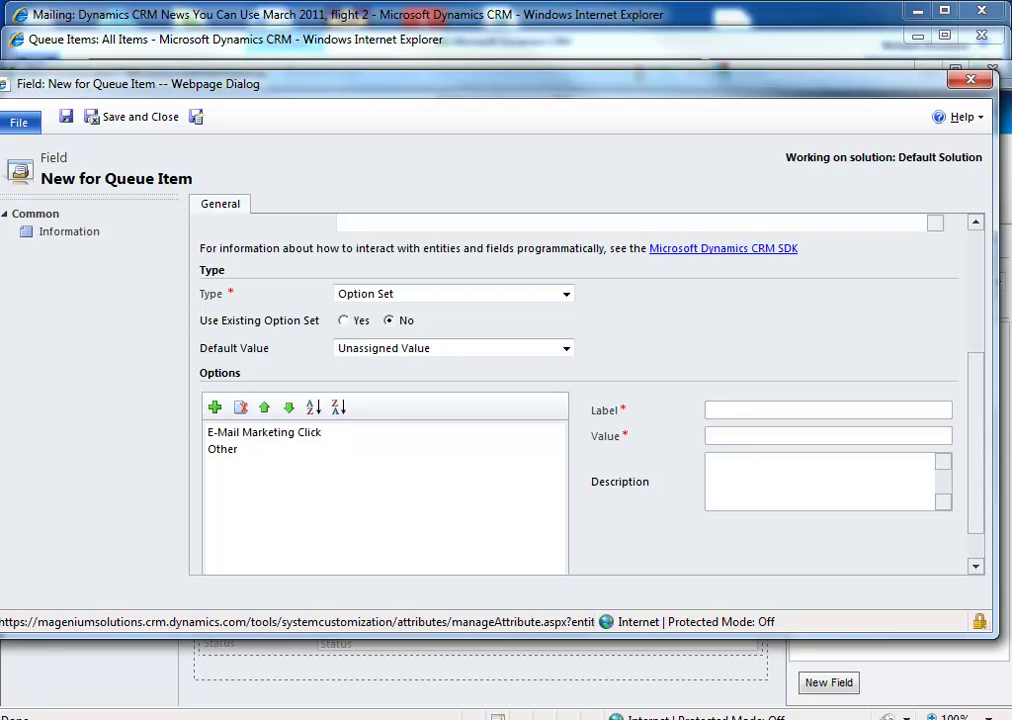
{"action": "left_click_drag", "start_coordinate": [972, 478], "coordinate": [987, 318]}
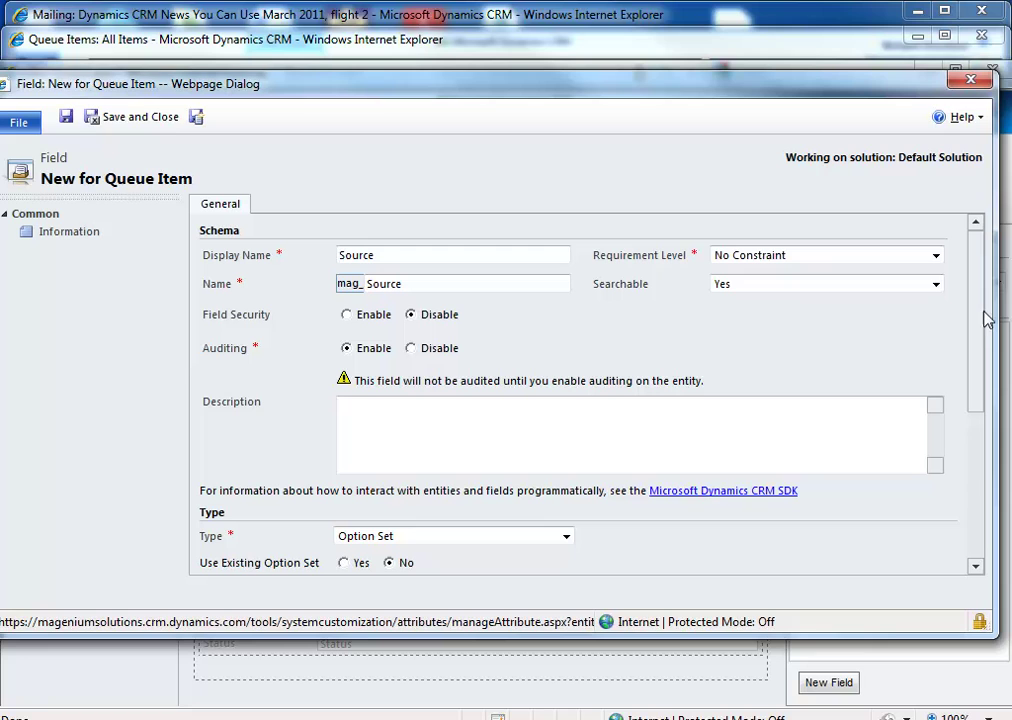
{"action": "left_click", "coordinate": [152, 121]}
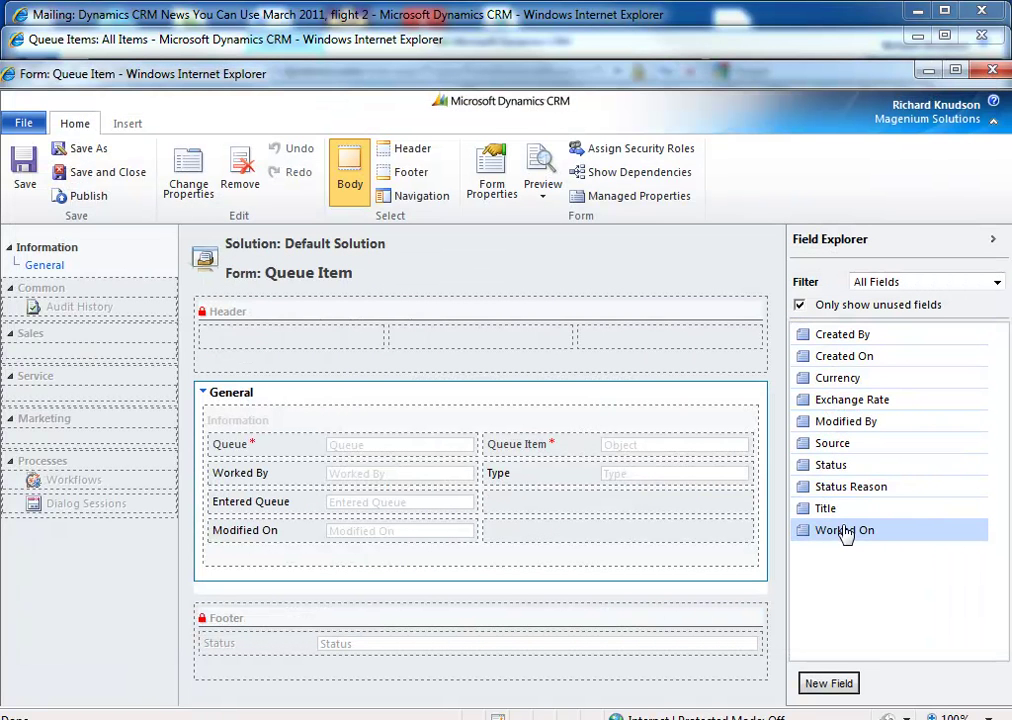
Place the Source field below Type in the form's General section, and save and close the Queue Item form
{"action": "mouse_move", "coordinate": [845, 450]}
{"action": "left_click_drag", "start_coordinate": [845, 450], "coordinate": [618, 511]}
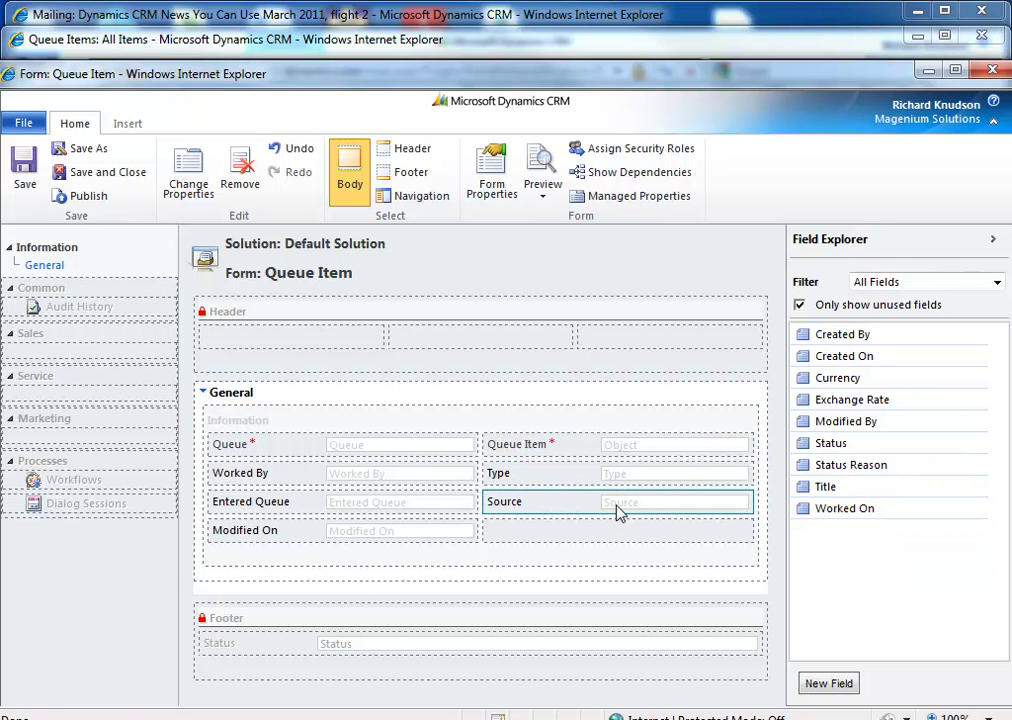
{"action": "left_click", "coordinate": [100, 175]}
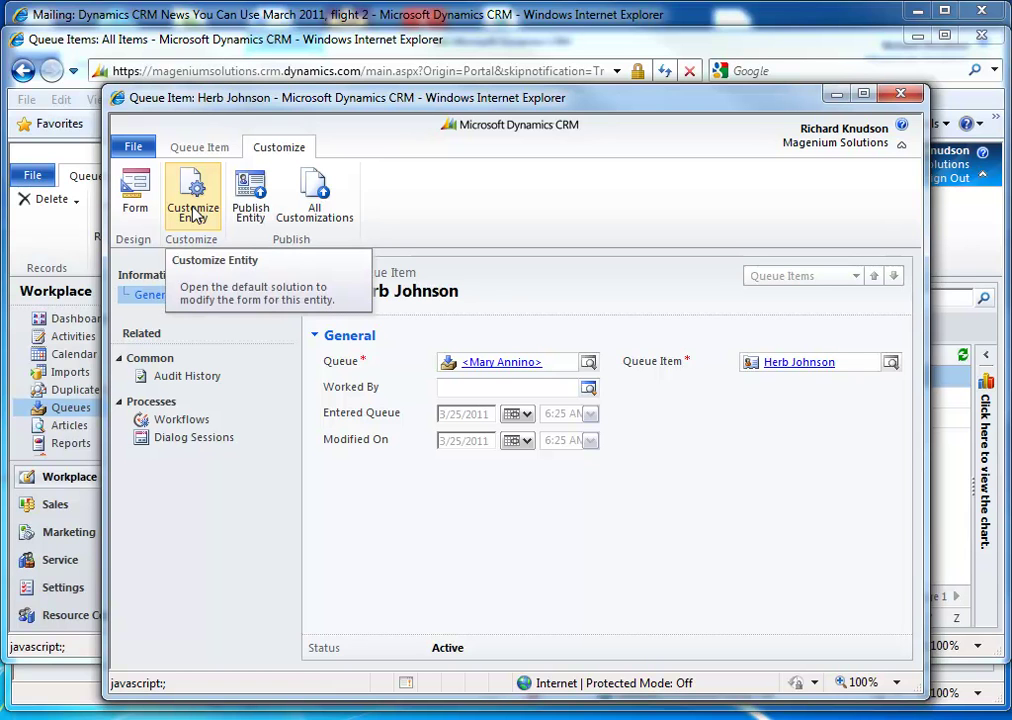
Open the Queue Item entity's customization in the default solution and open its All Items view for editing
{"action": "left_click", "coordinate": [194, 212]}
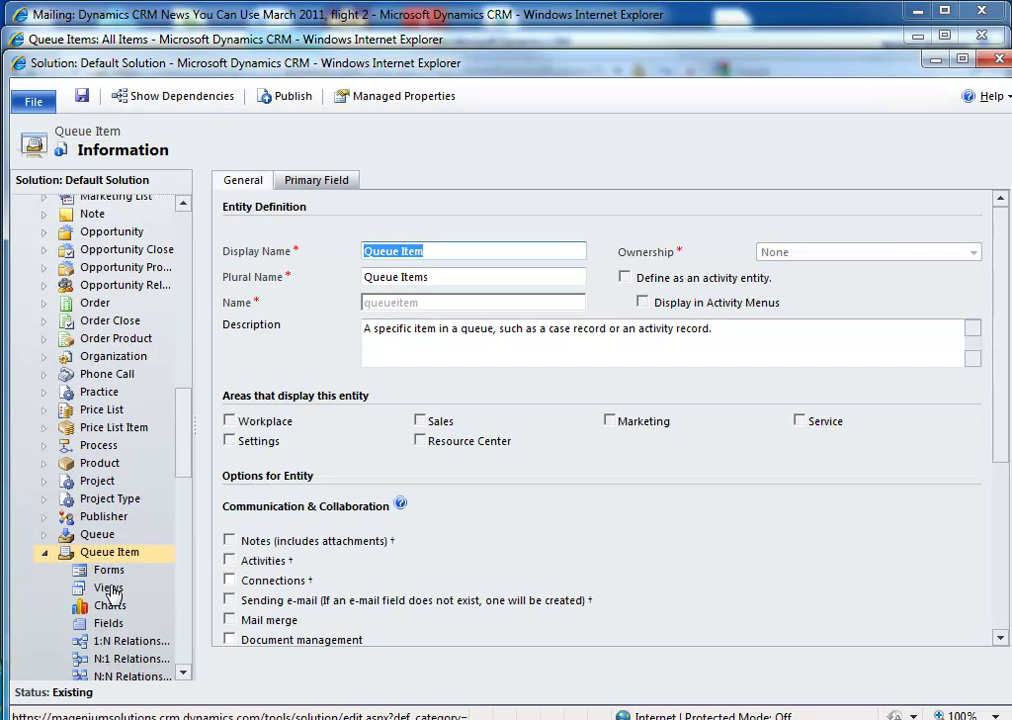
{"action": "left_click", "coordinate": [110, 591]}
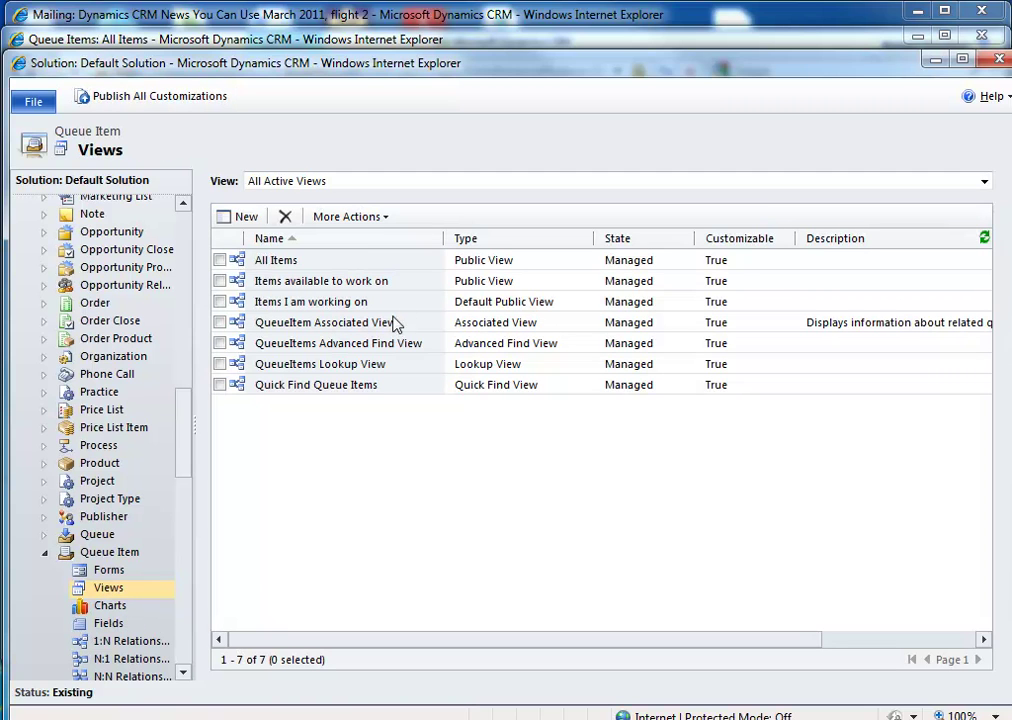
{"action": "left_click", "coordinate": [400, 262]}
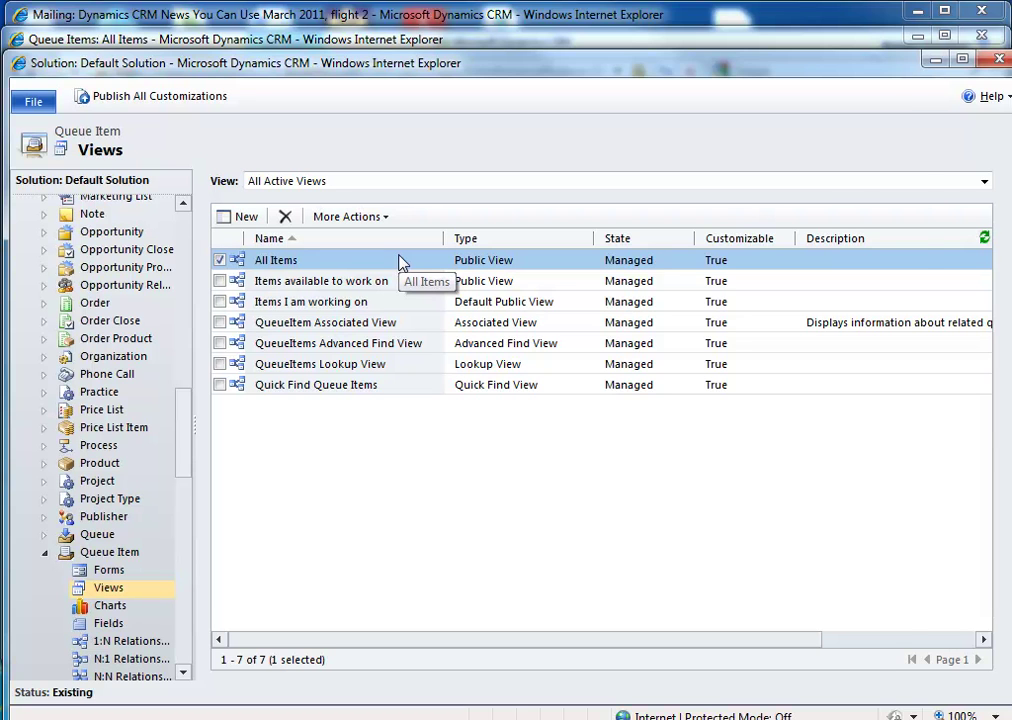
{"action": "double_click", "coordinate": [400, 261]}
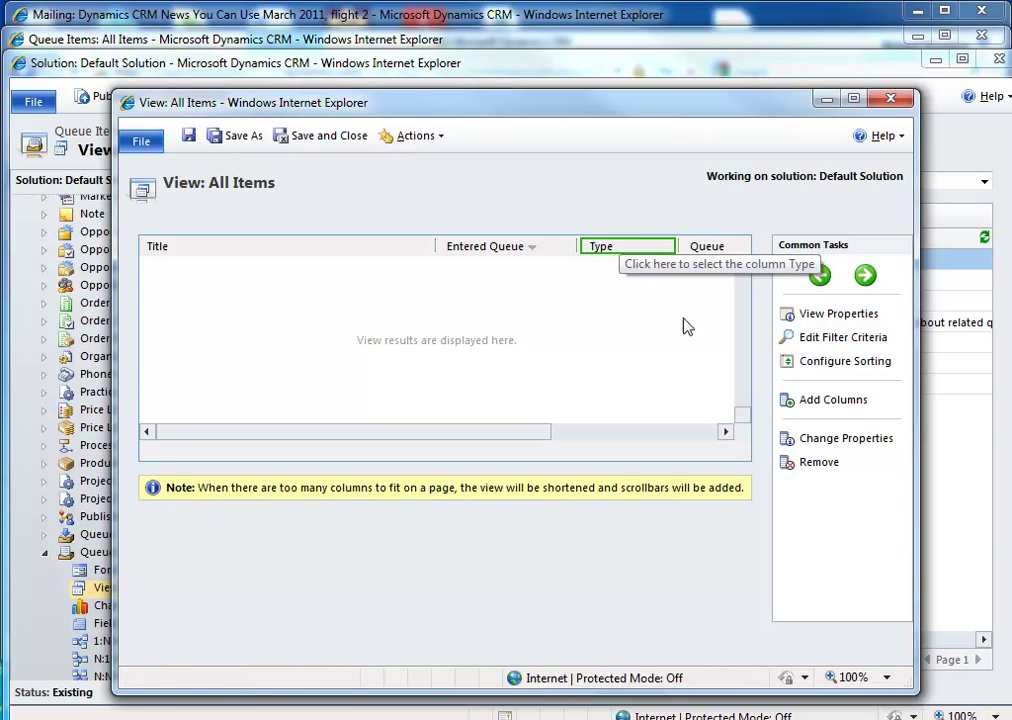
Add the Queue Item's Source column to the All Items view, placed after the Type column
{"action": "left_click", "coordinate": [852, 402]}
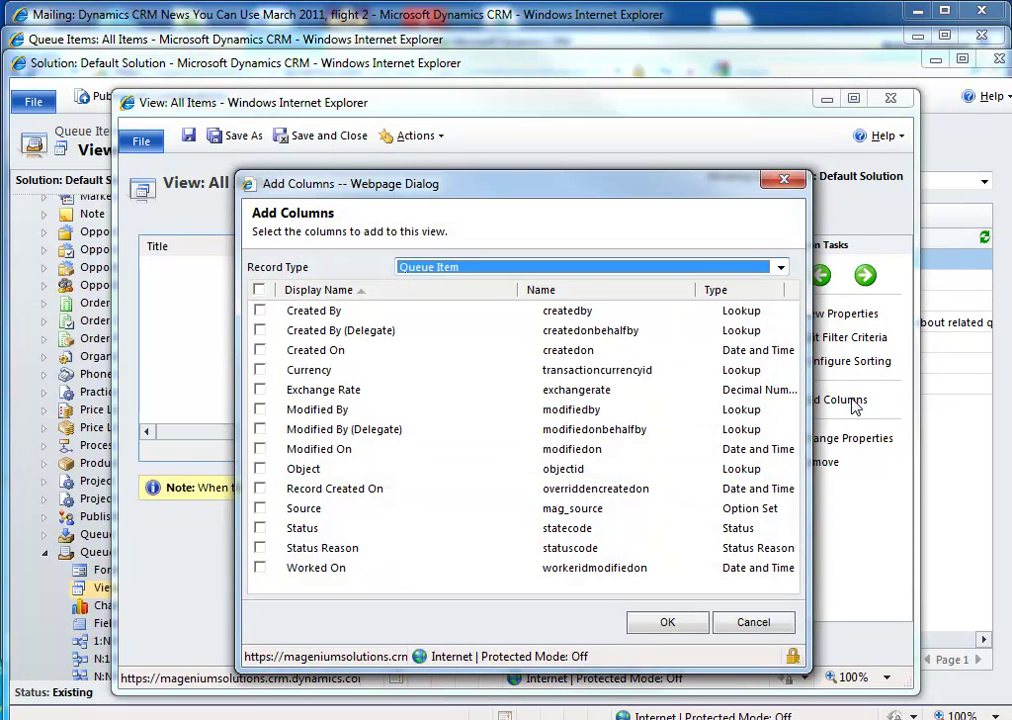
{"action": "left_click", "coordinate": [345, 510]}
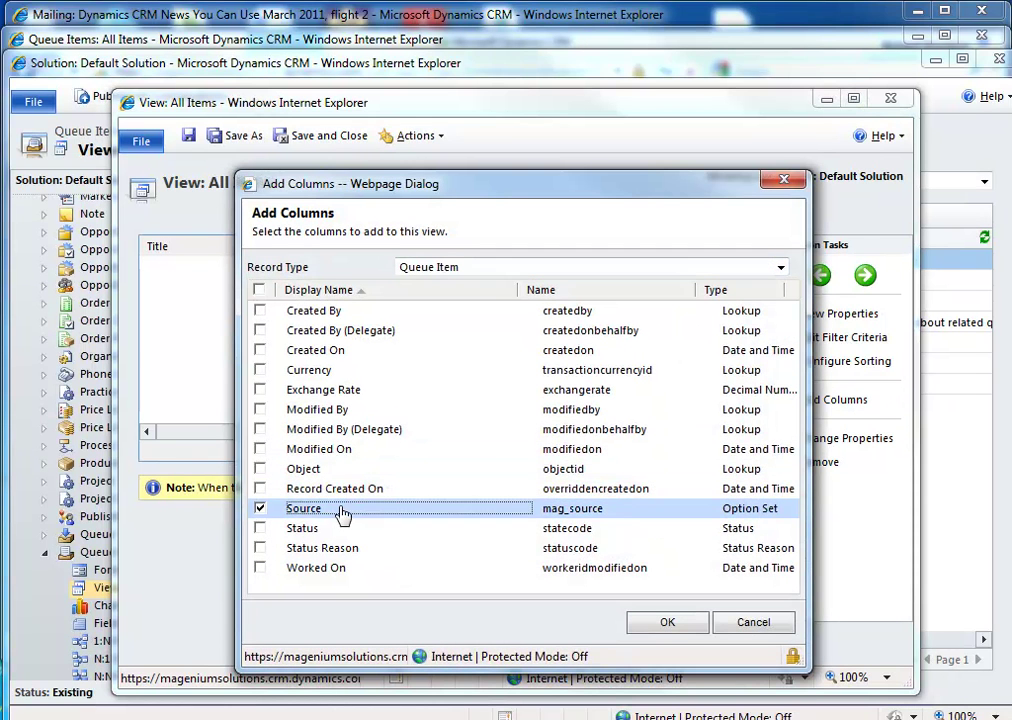
{"action": "left_click", "coordinate": [667, 623]}
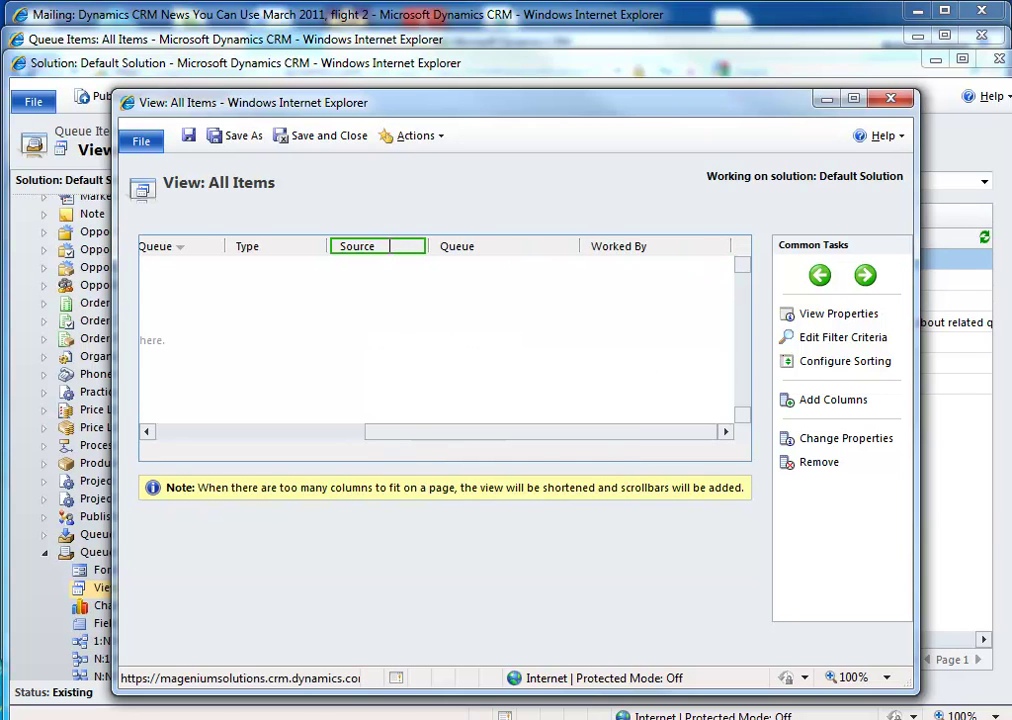
Widen the Source column in the All Items view, and save and close the view
{"action": "double_click", "coordinate": [389, 252]}
{"action": "left_click", "coordinate": [598, 399]}
{"action": "left_click", "coordinate": [617, 647]}
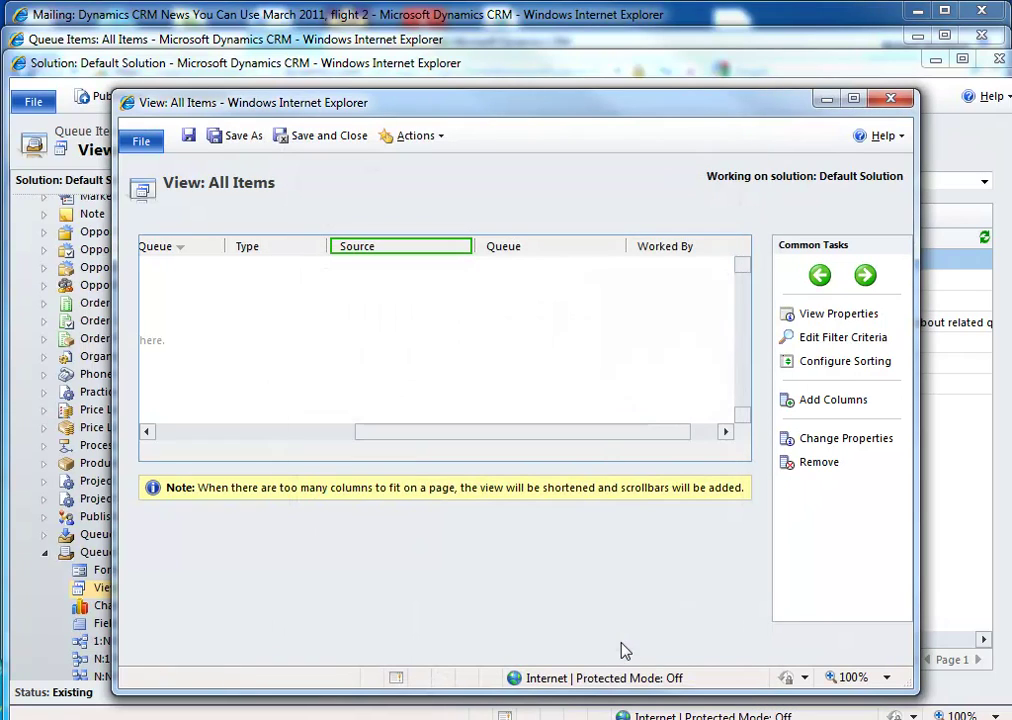
{"action": "left_click", "coordinate": [330, 137]}
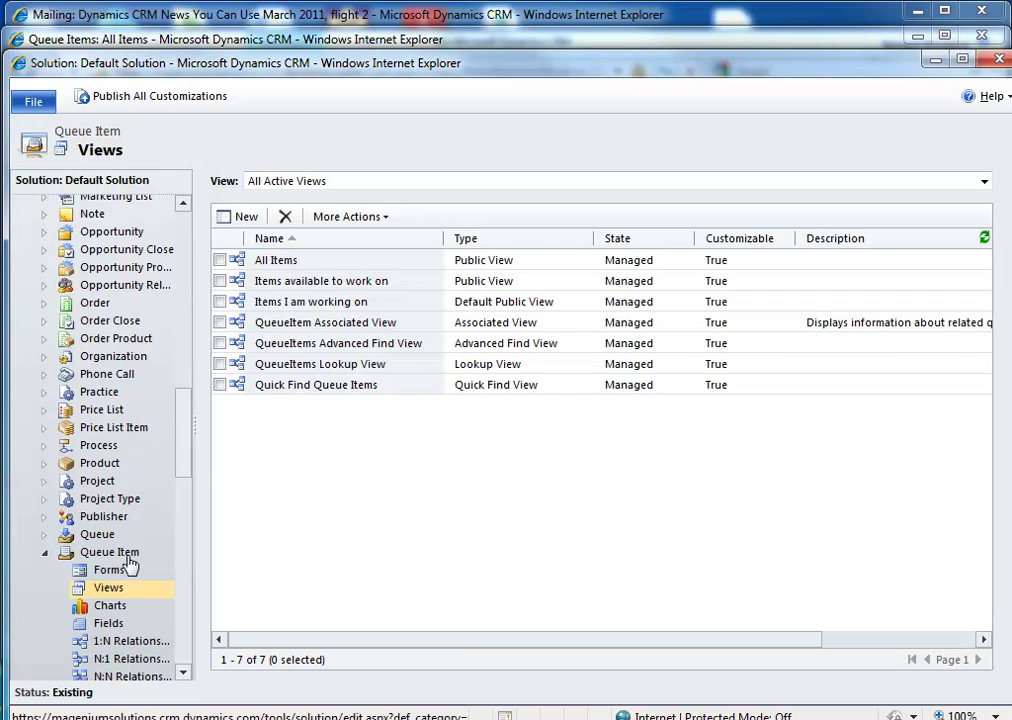
Publish the Queue Item entity, and close the Default Solution and the open queue item record
{"action": "left_click", "coordinate": [128, 558]}
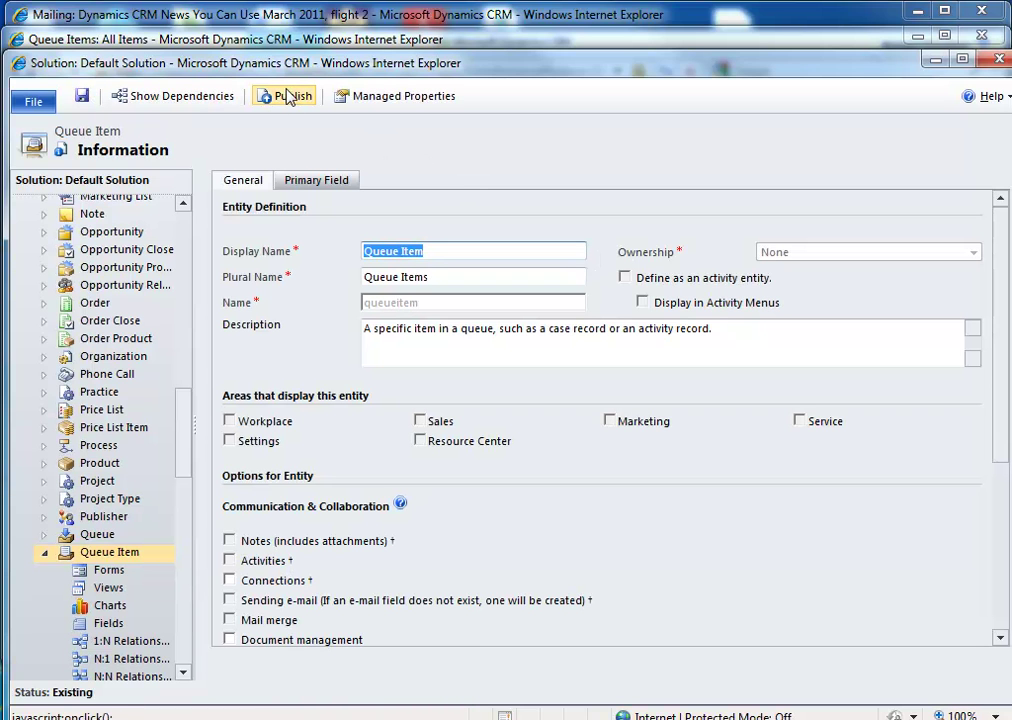
{"action": "left_click", "coordinate": [289, 95]}
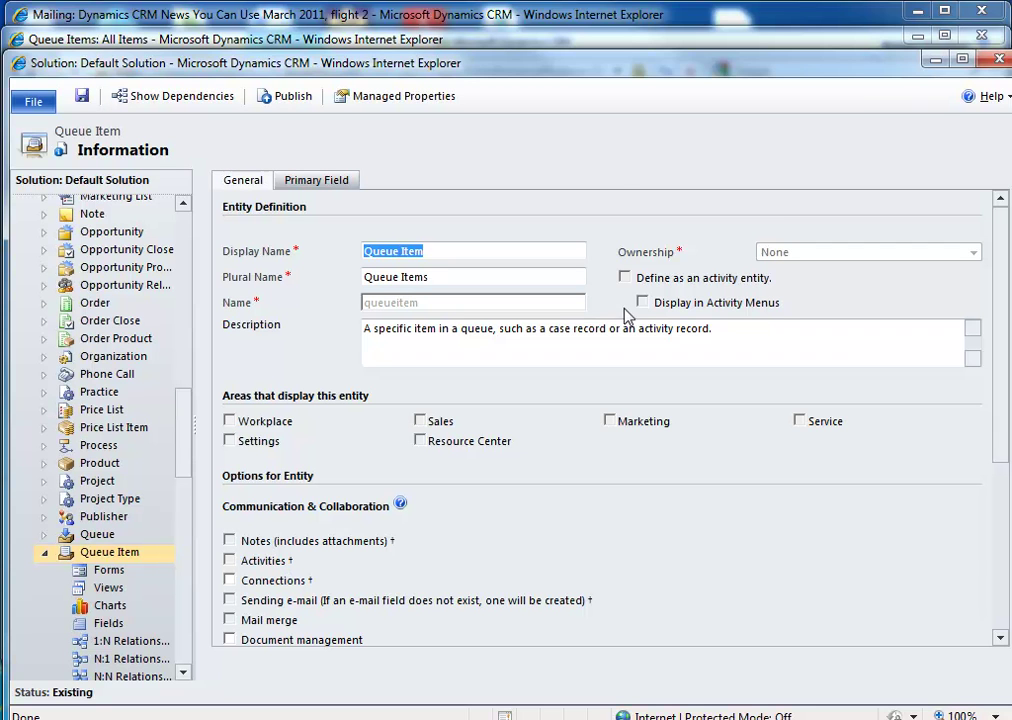
{"action": "left_click", "coordinate": [998, 64]}
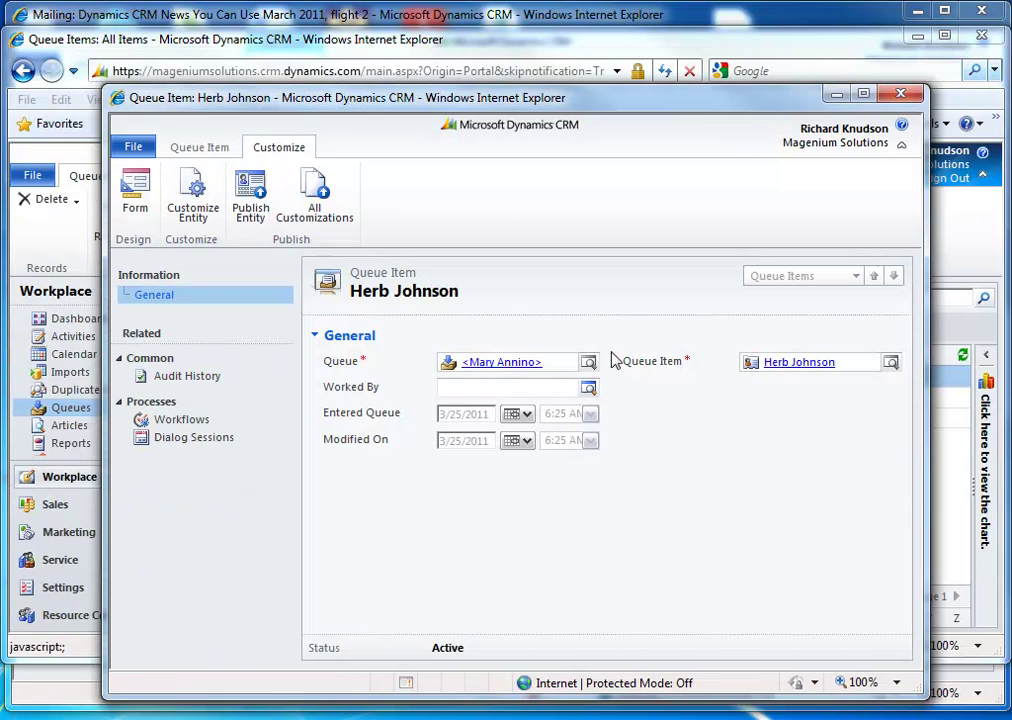
{"action": "left_click", "coordinate": [902, 96]}
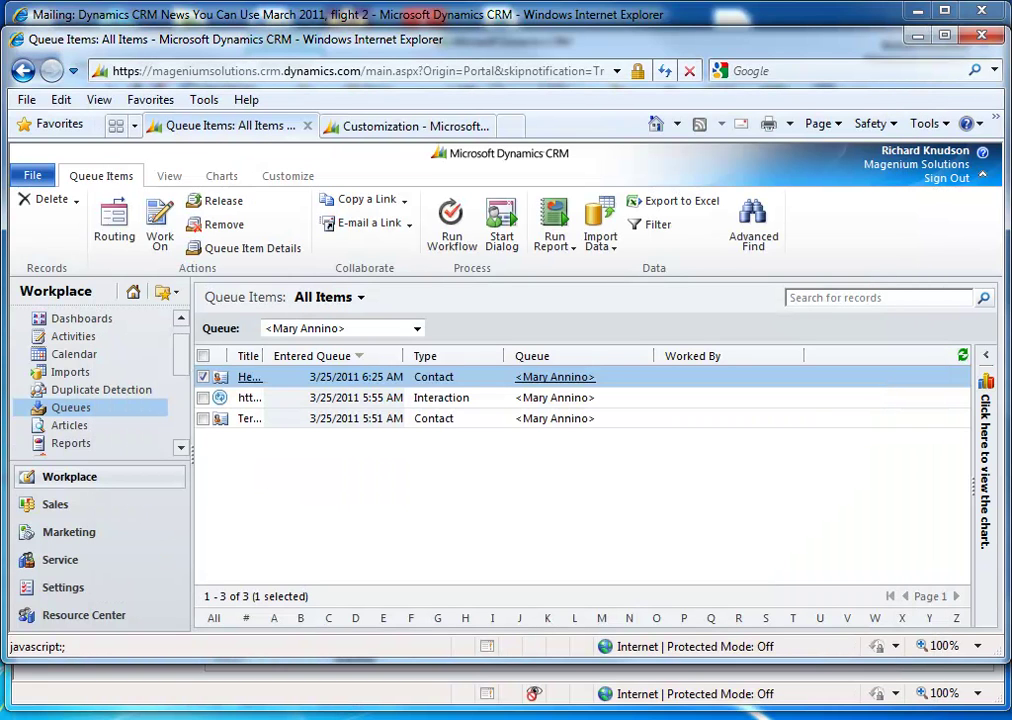
Move the Route Click to Queue process window into view and deactivate the process for editing
{"action": "left_click_drag", "start_coordinate": [858, 289], "coordinate": [645, 68]}
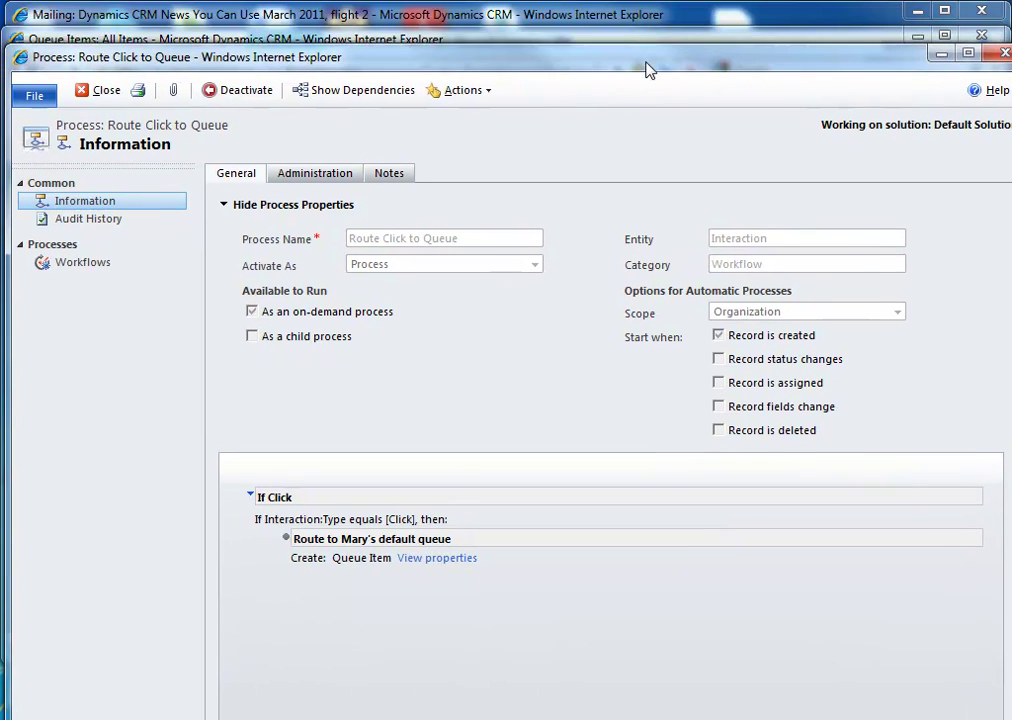
{"action": "left_click", "coordinate": [259, 93]}
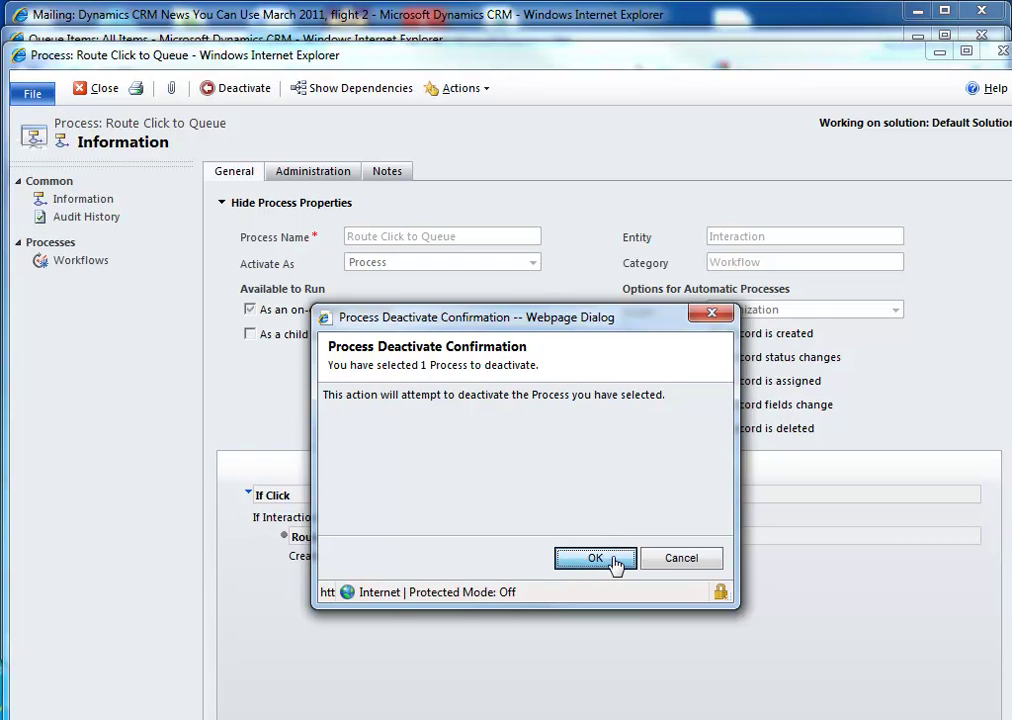
{"action": "left_click", "coordinate": [613, 563]}
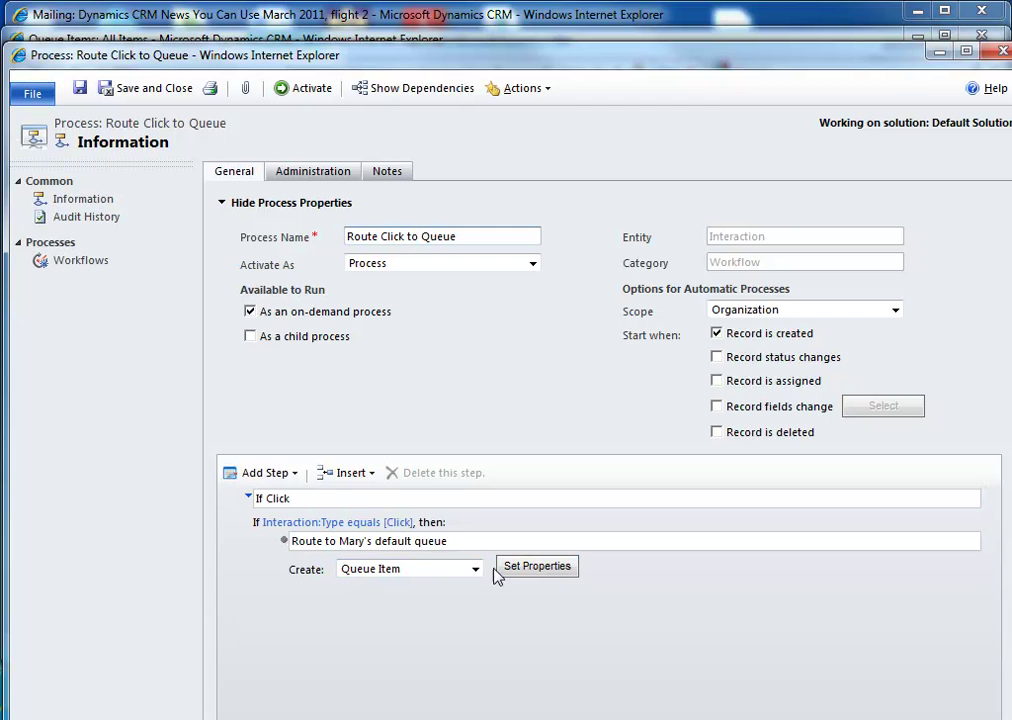
Set Source to E-Mail Marketing Click in the workflow's Create Queue Item properties, and save and close them
{"action": "left_click", "coordinate": [527, 571]}
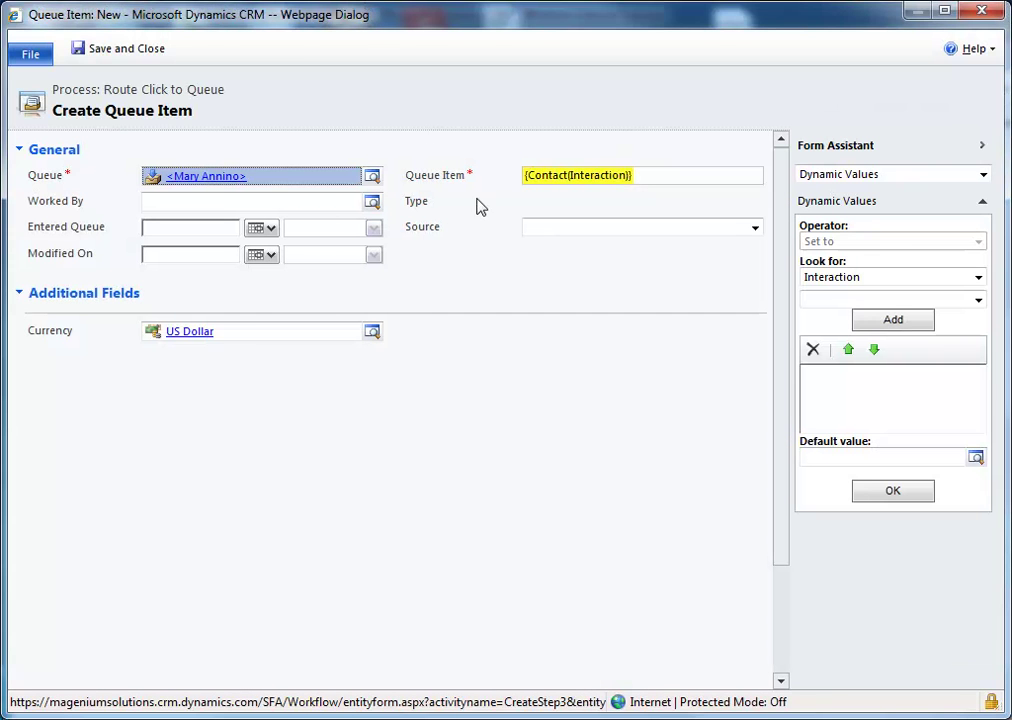
{"action": "left_click", "coordinate": [587, 229]}
{"action": "left_click", "coordinate": [597, 261]}
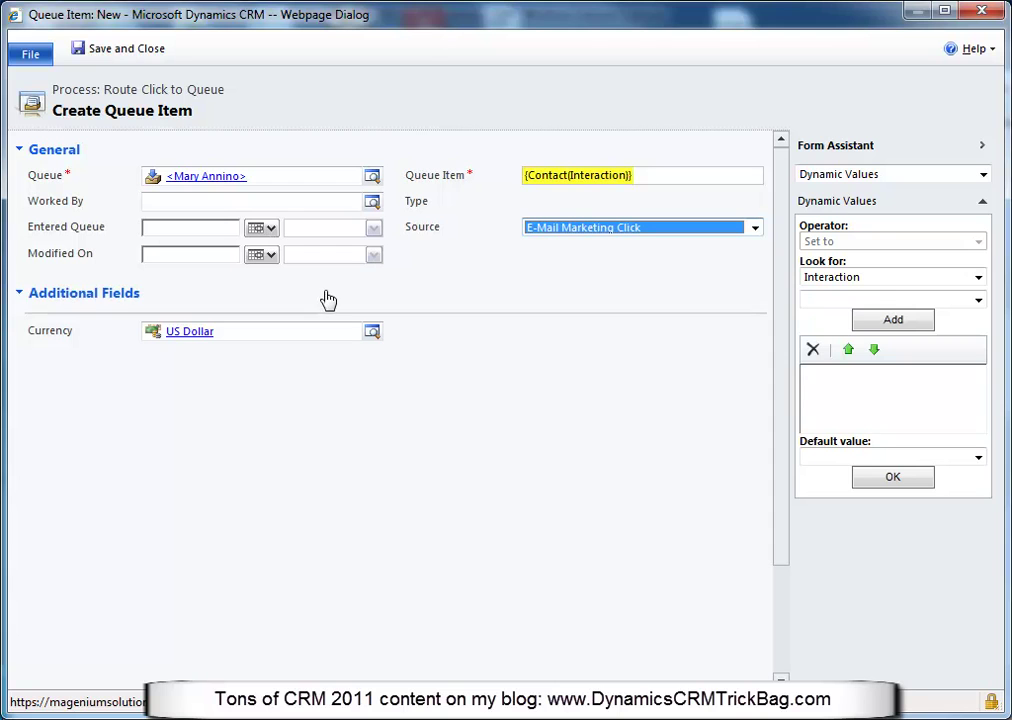
{"action": "left_click", "coordinate": [115, 50]}
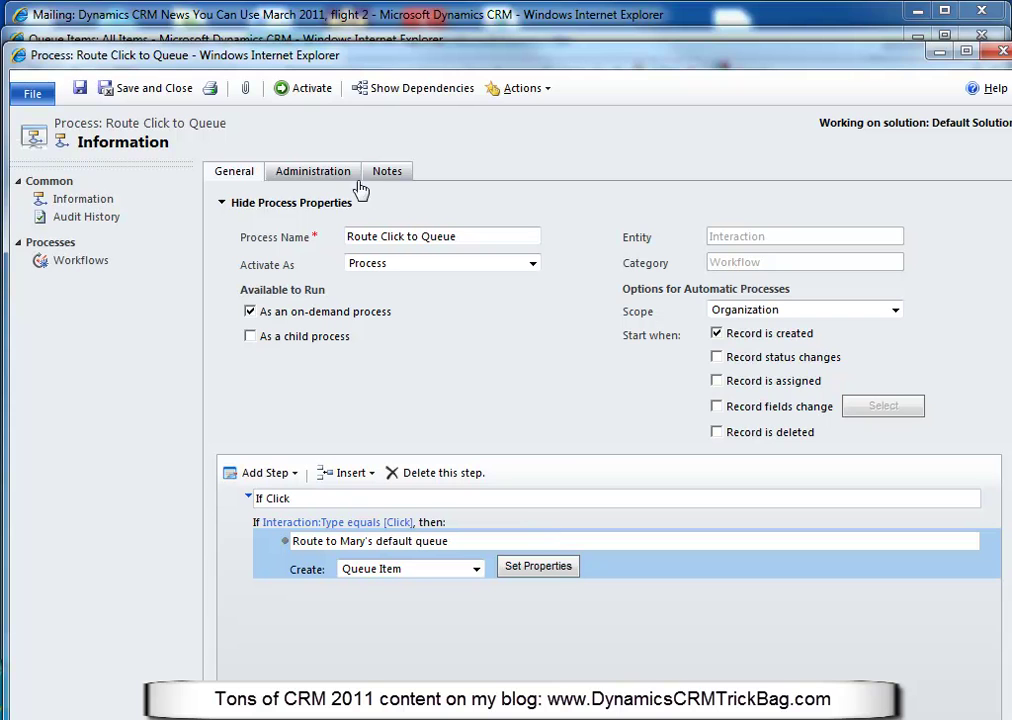
Save and close the Route Click to Queue process, and activate it from the process list
{"action": "left_click", "coordinate": [153, 90]}
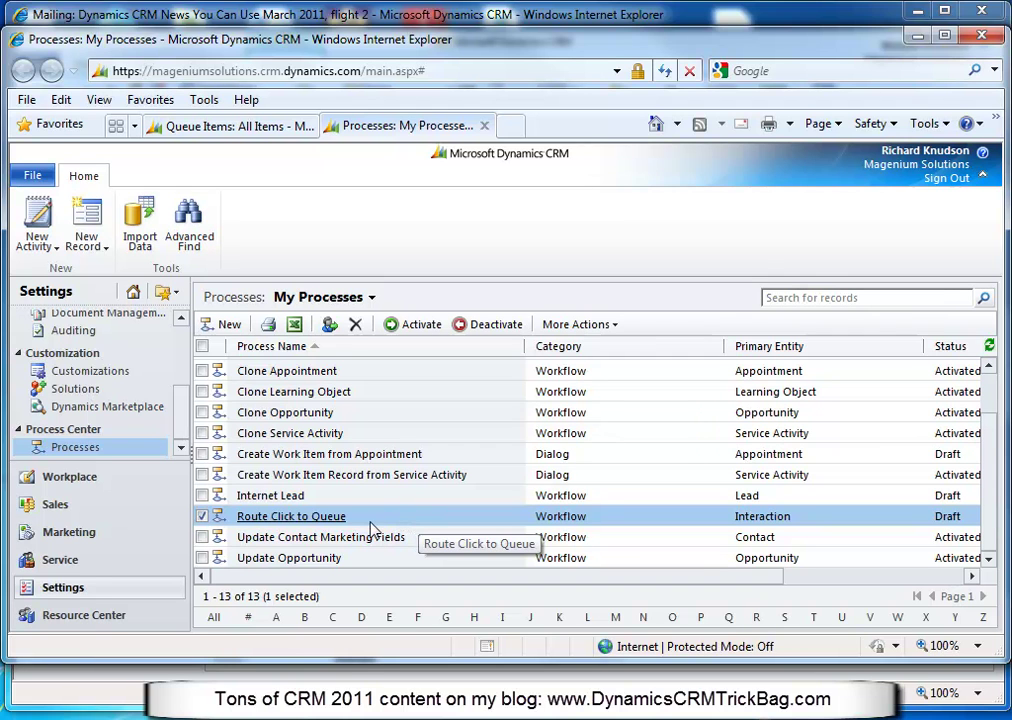
{"action": "left_click", "coordinate": [424, 326]}
{"action": "left_click", "coordinate": [622, 453]}
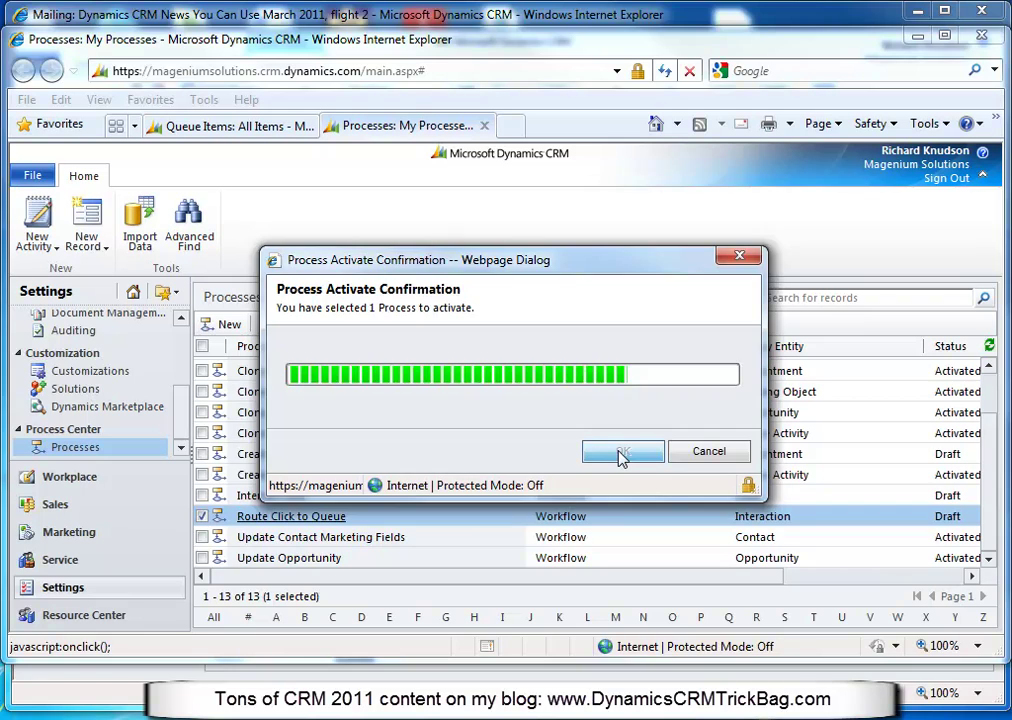
Return to the mailing's interactions and run the Route Click to Queue workflow on the next contact's 2011-upgrade click
{"action": "left_click", "coordinate": [918, 36]}
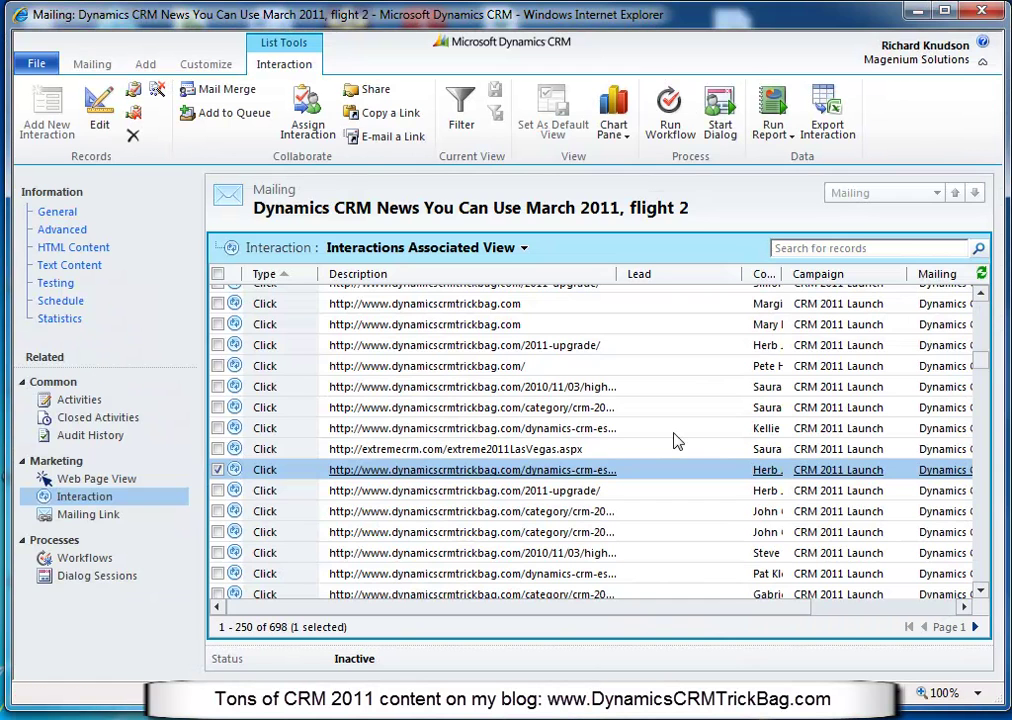
{"action": "left_click", "coordinate": [702, 494]}
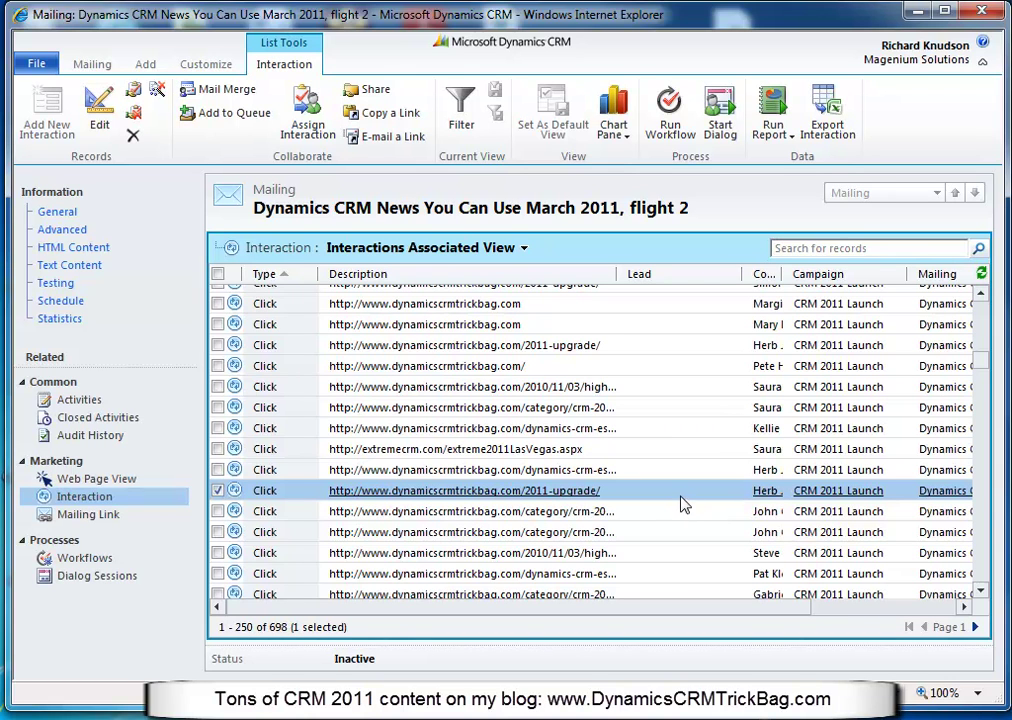
{"action": "left_click", "coordinate": [669, 110]}
{"action": "left_click", "coordinate": [418, 312]}
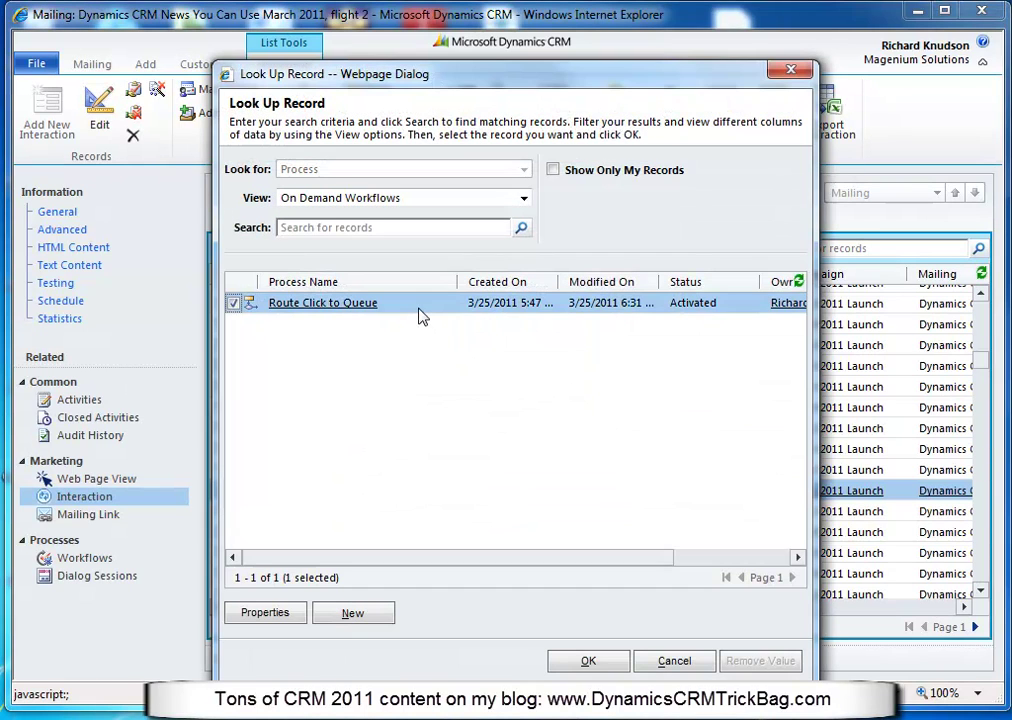
{"action": "double_click", "coordinate": [422, 312]}
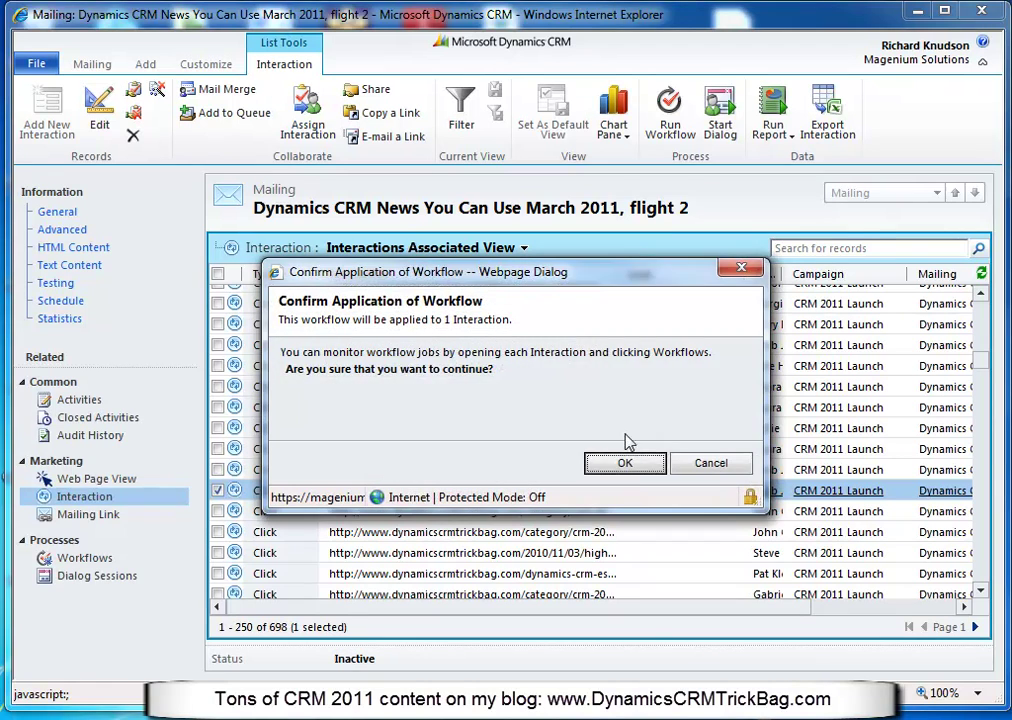
{"action": "left_click", "coordinate": [630, 463]}
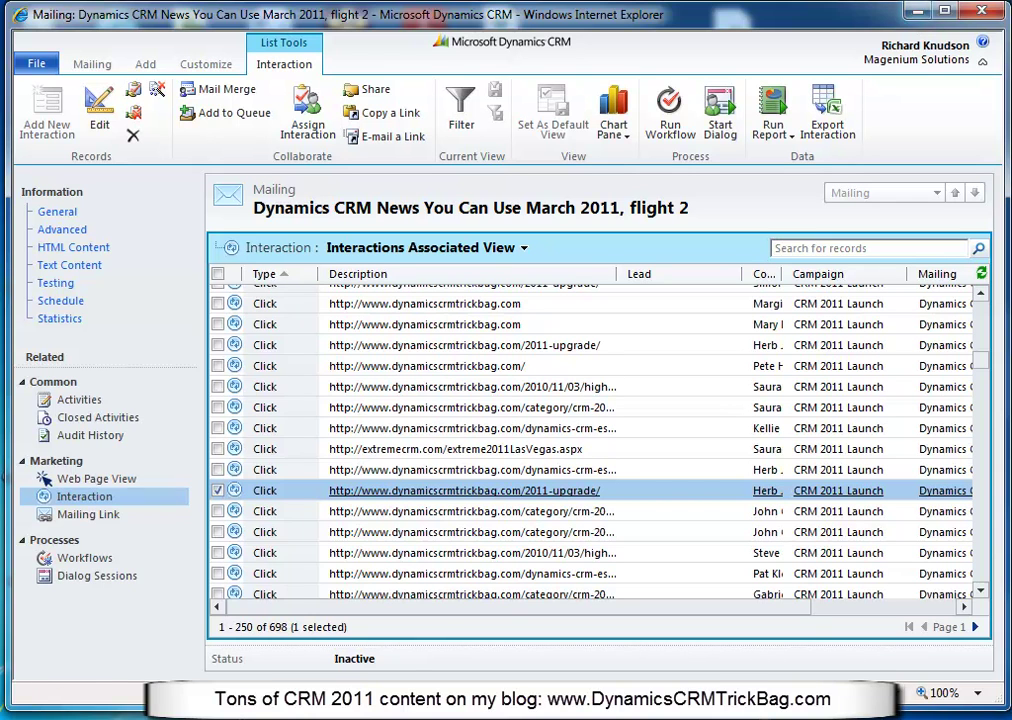
Go back to the queue's All Items view, refresh it, and select the newest contact item to check its Source
{"action": "mouse_move", "coordinate": [350, 712]}
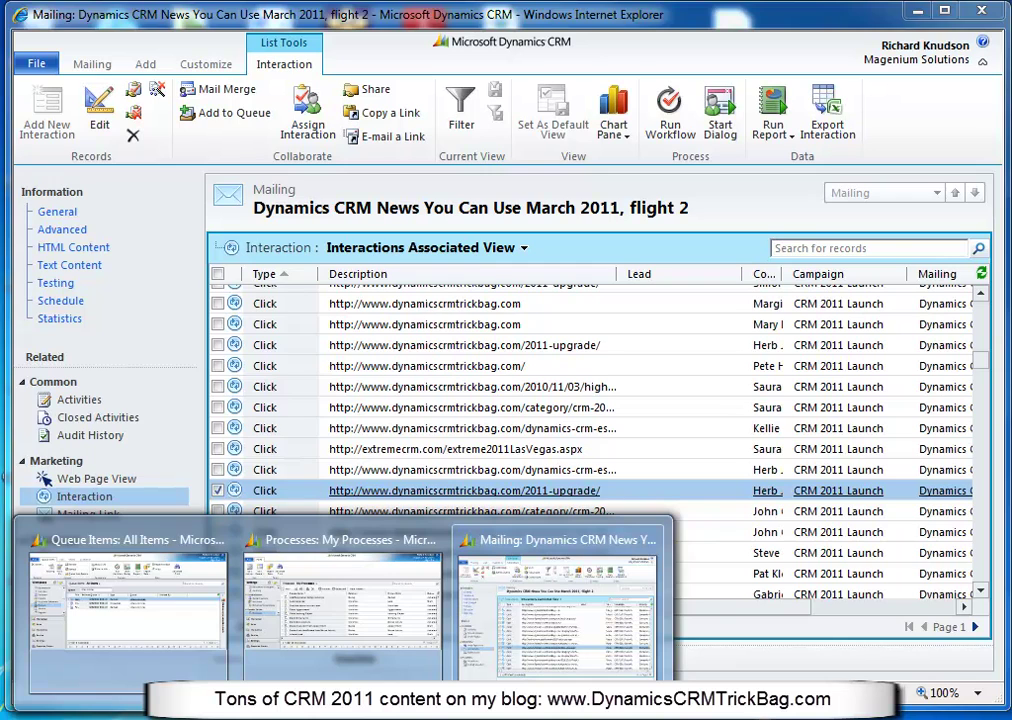
{"action": "left_click", "coordinate": [124, 630]}
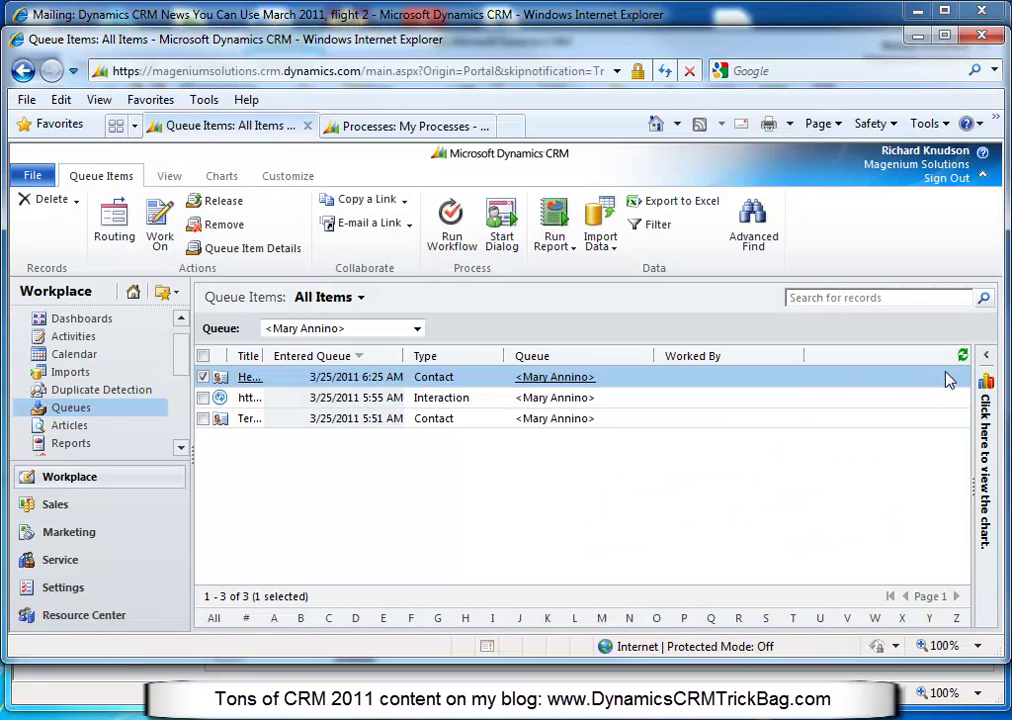
{"action": "left_click", "coordinate": [963, 356]}
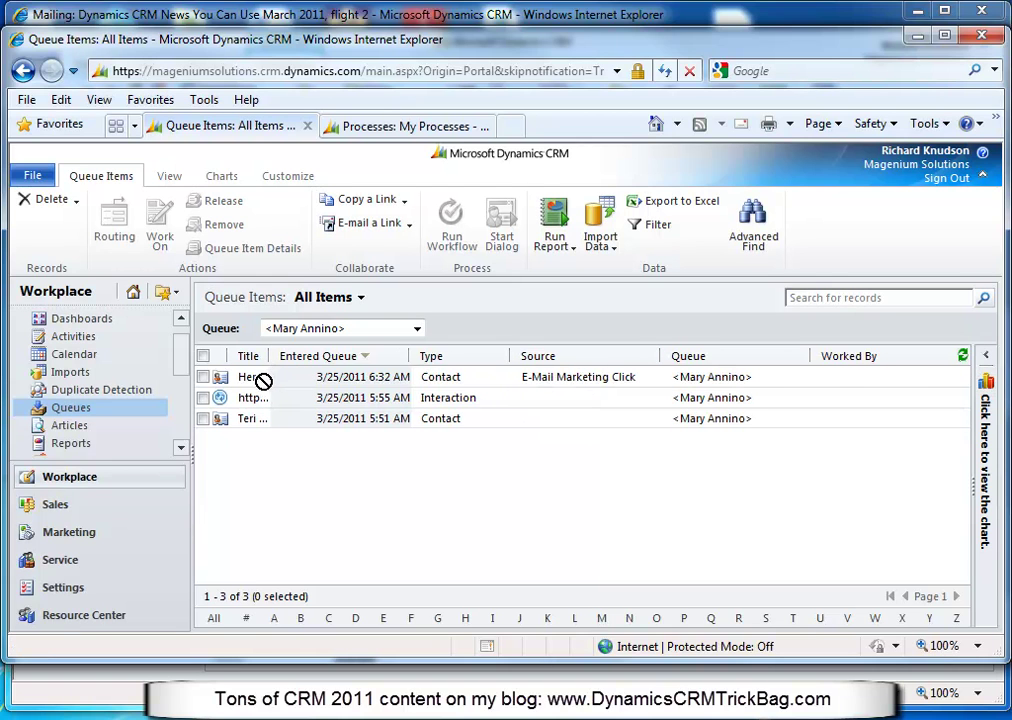
{"action": "left_click", "coordinate": [789, 384]}
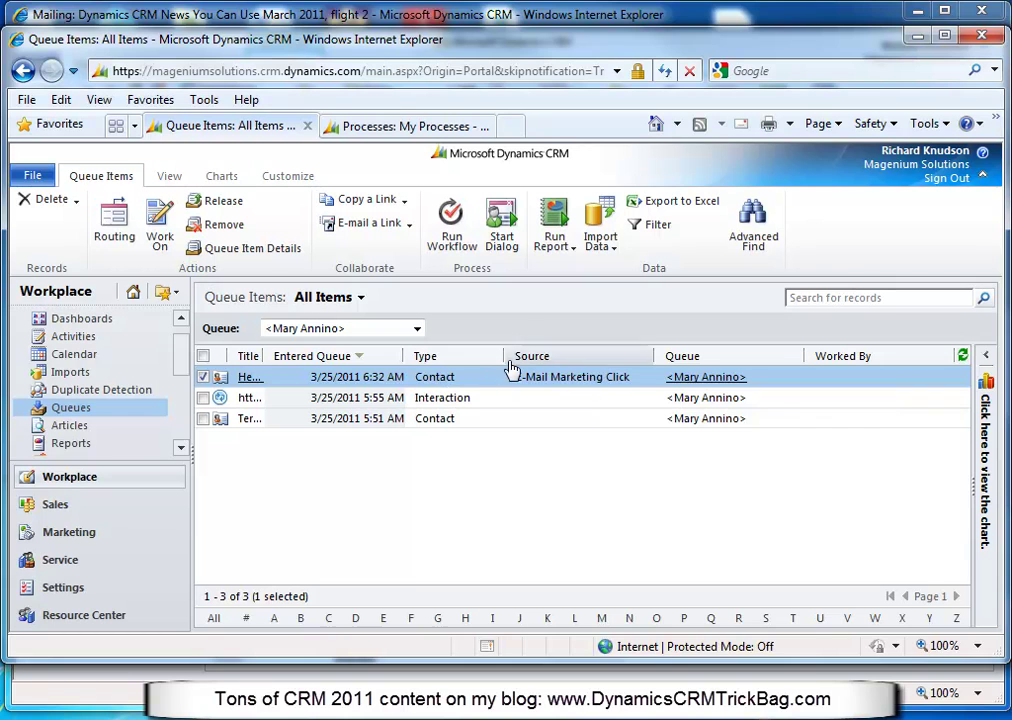